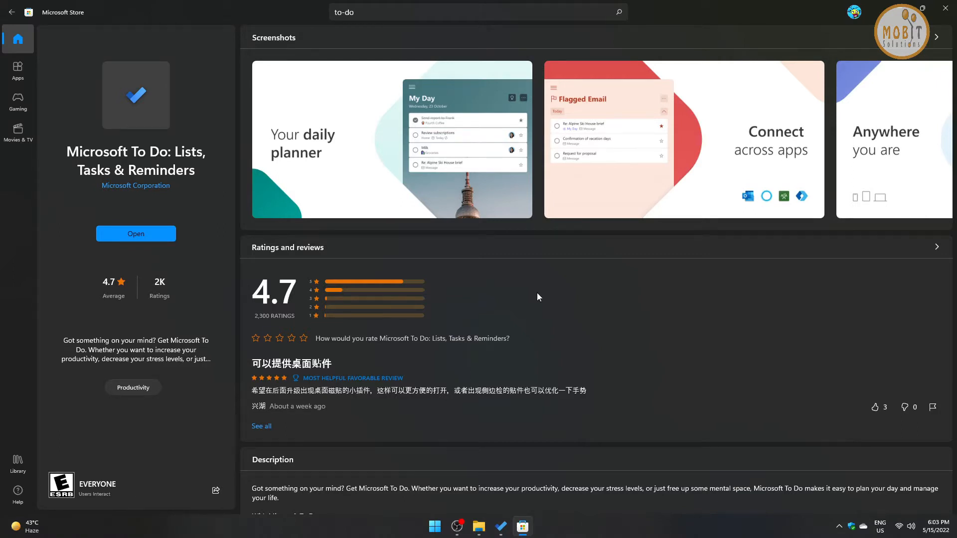
Close the Microsoft Store window and switch to the Microsoft To Do app
{"action": "double_click", "coordinate": [643, 20]}
{"action": "left_click_drag", "start_coordinate": [649, 25], "coordinate": [546, 46]}
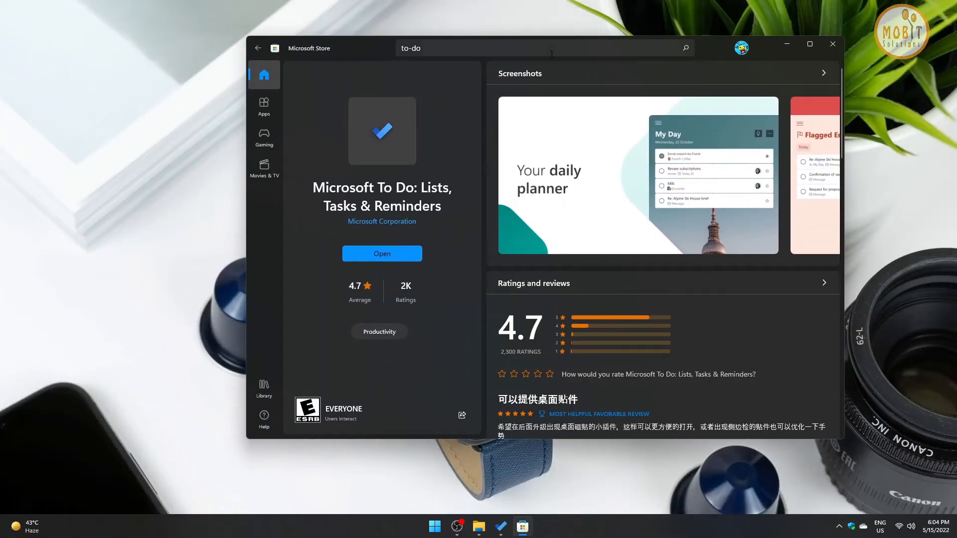
{"action": "left_click", "coordinate": [834, 44]}
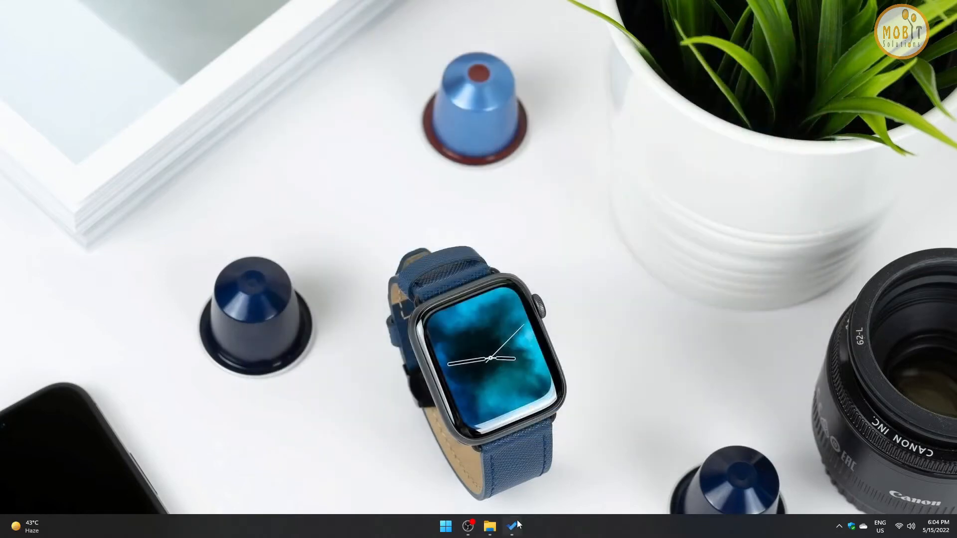
{"action": "left_click", "coordinate": [518, 525]}
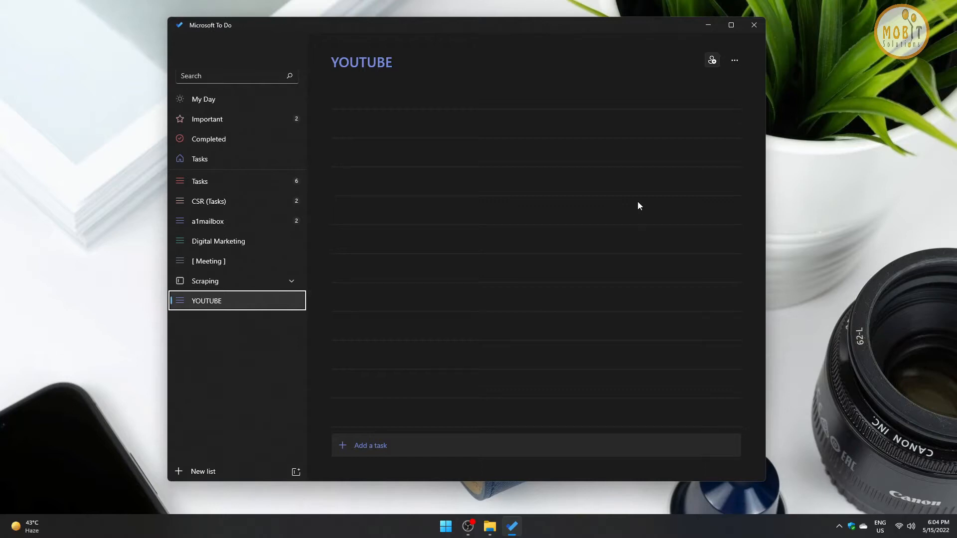
Create a new list and keep its default name
{"action": "left_click", "coordinate": [199, 472]}
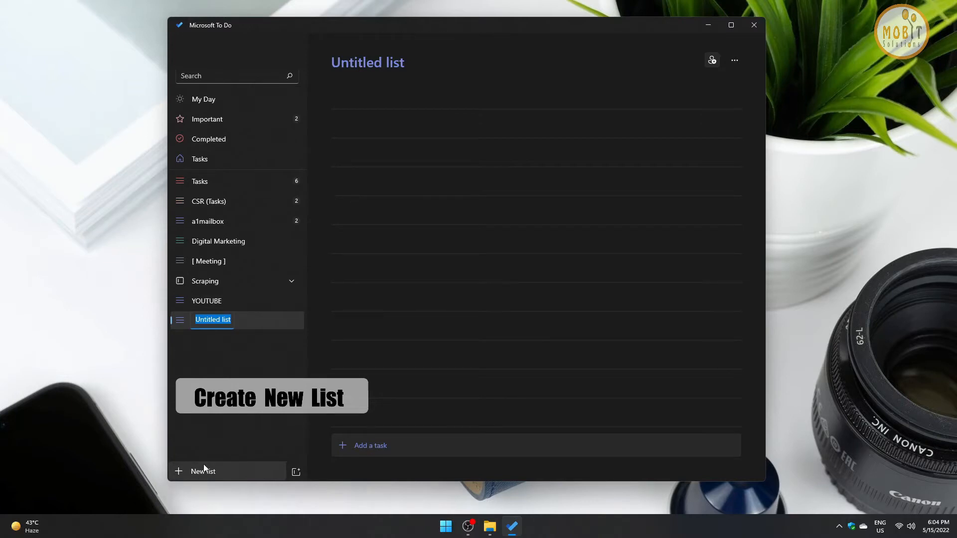
{"action": "left_click", "coordinate": [234, 398]}
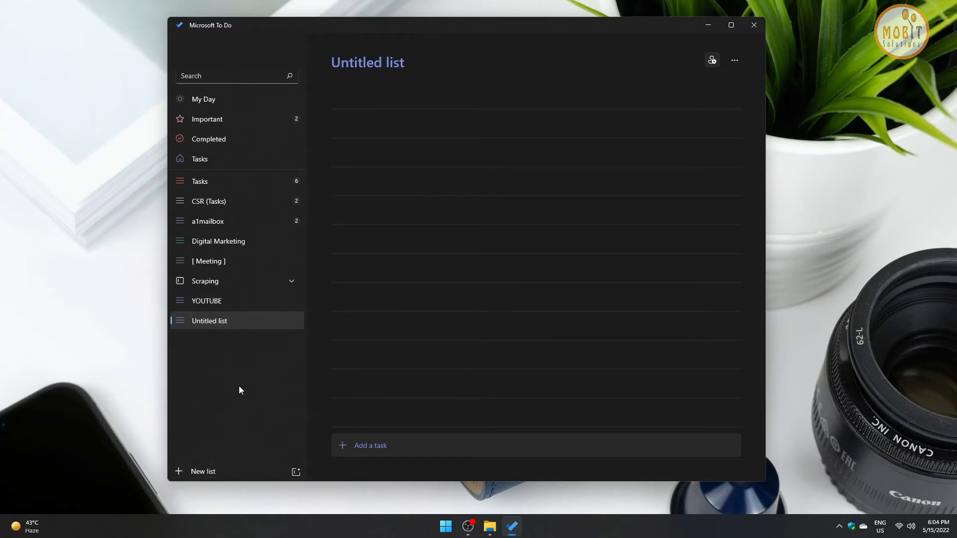
Add a task named "simple task" to the YOUTUBE list
{"action": "left_click", "coordinate": [226, 303]}
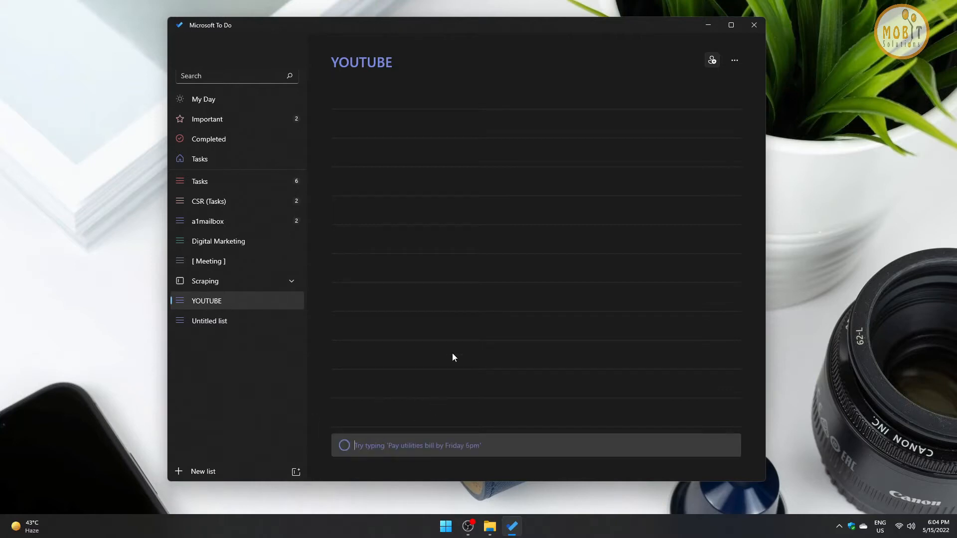
{"action": "type", "text": "simp"}
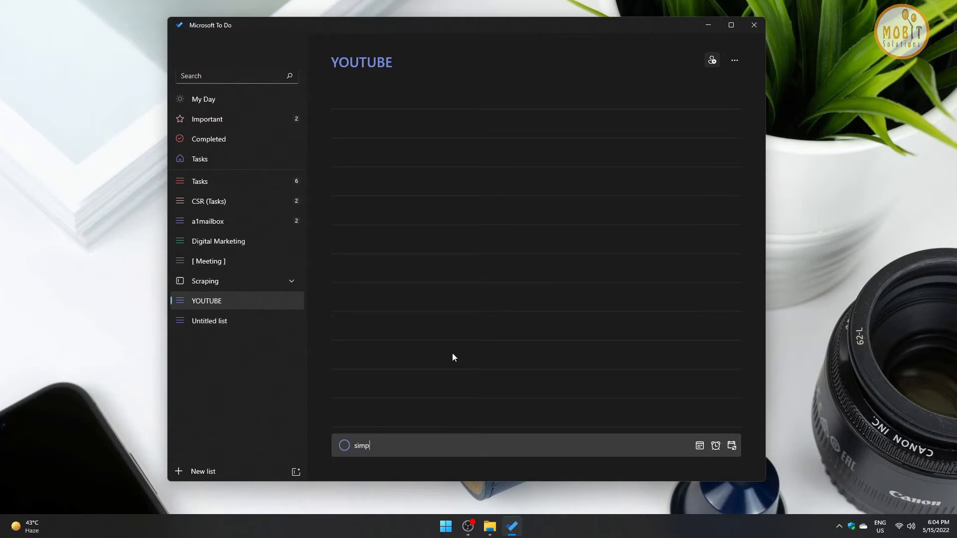
{"action": "type", "text": "le task"}
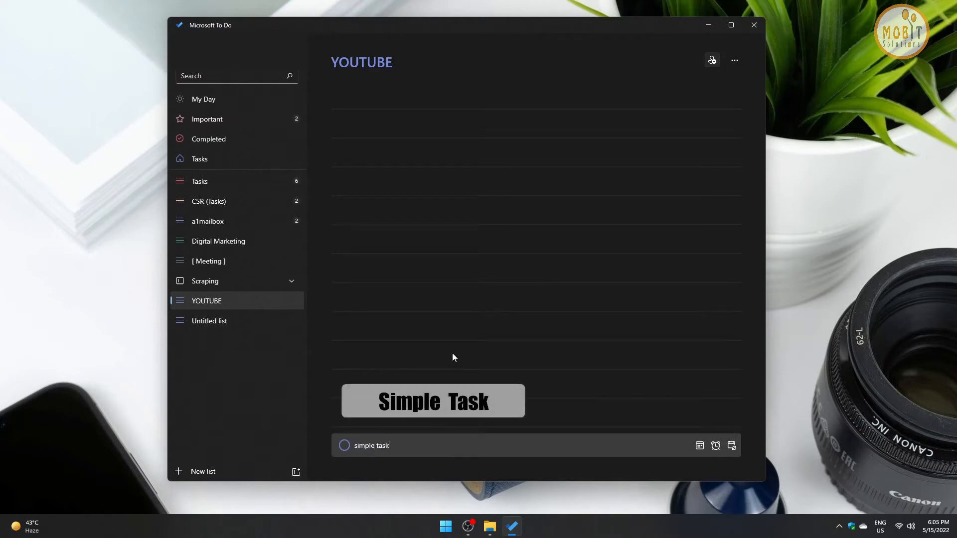
{"action": "key", "text": "Return"}
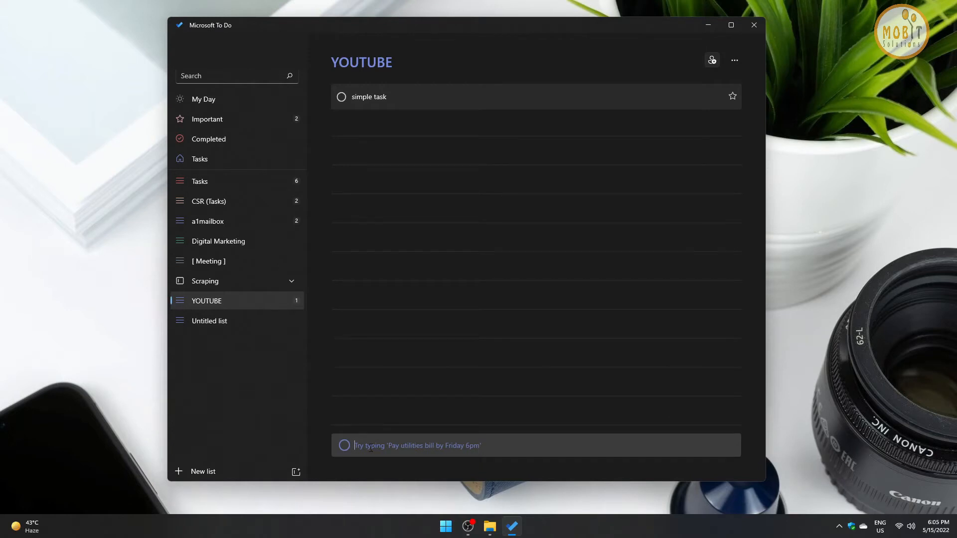
Add a second task named "task with hashtag" to the YOUTUBE list
{"action": "type", "text": "ta"}
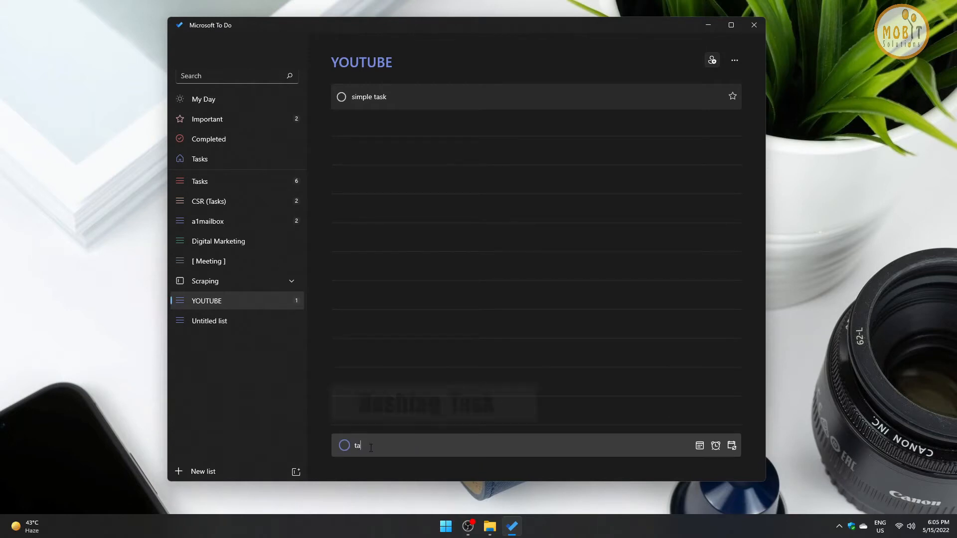
{"action": "type", "text": "sk wi"}
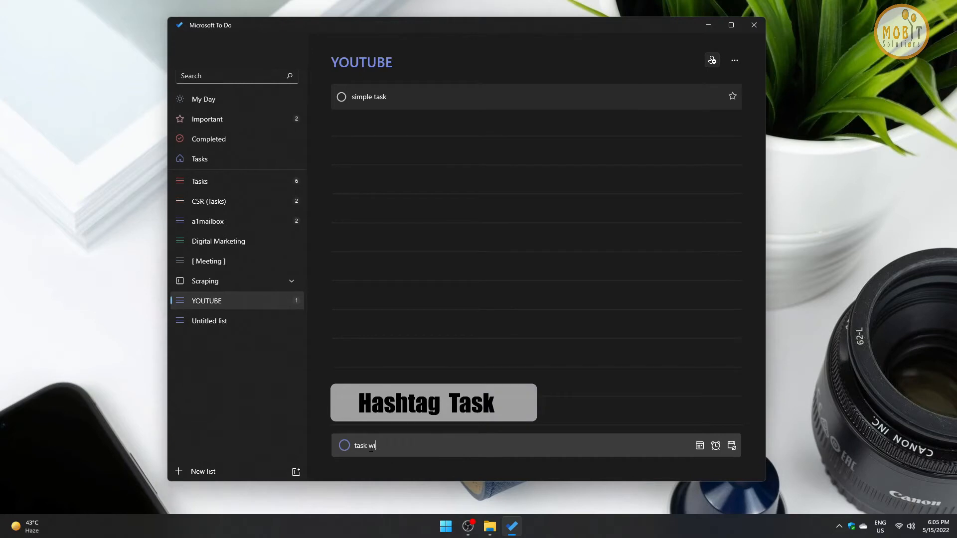
{"action": "type", "text": "th hashtag"}
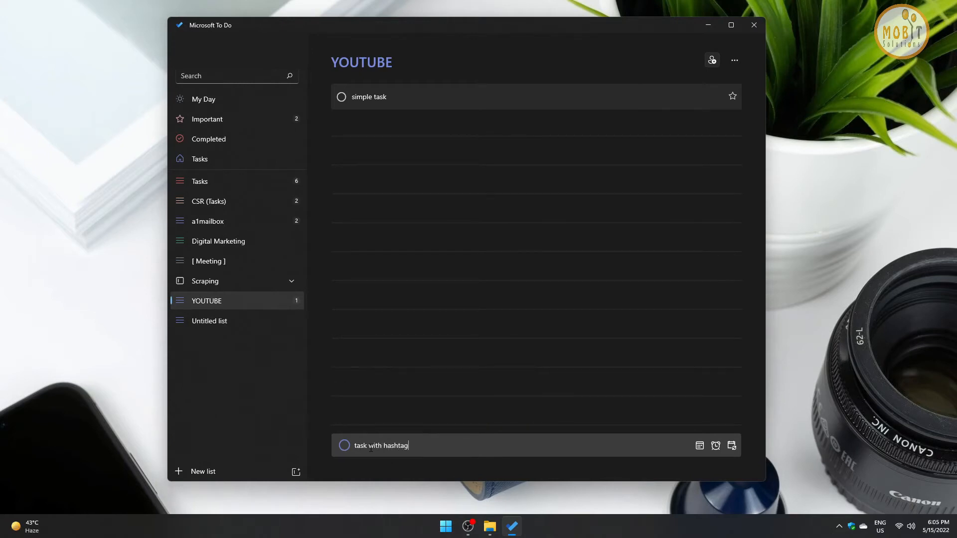
{"action": "key", "text": "Return"}
Add a third task named "star or important task" to the YOUTUBE list
{"action": "type", "text": "star"}
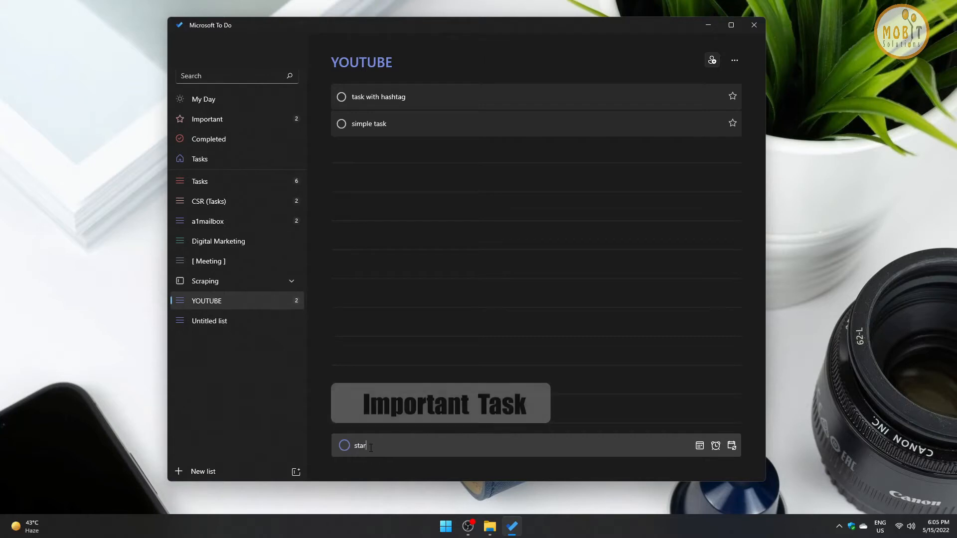
{"action": "type", "text": " or i"}
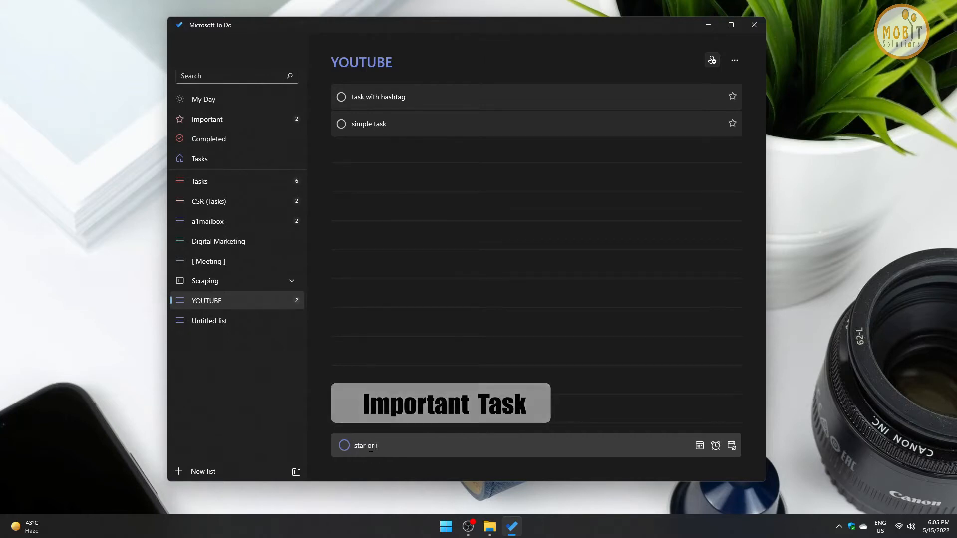
{"action": "type", "text": "mport"}
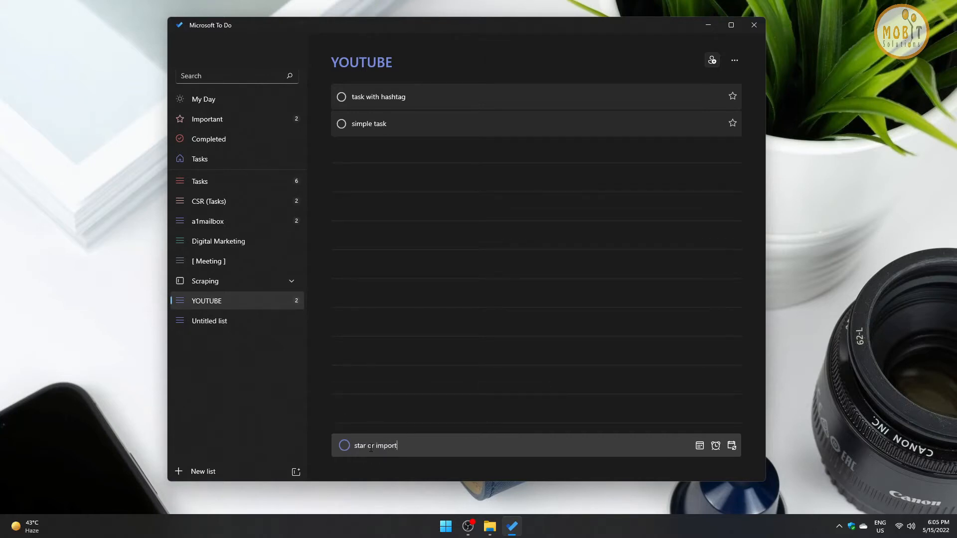
{"action": "type", "text": "ant task"}
{"action": "key", "text": "Return"}
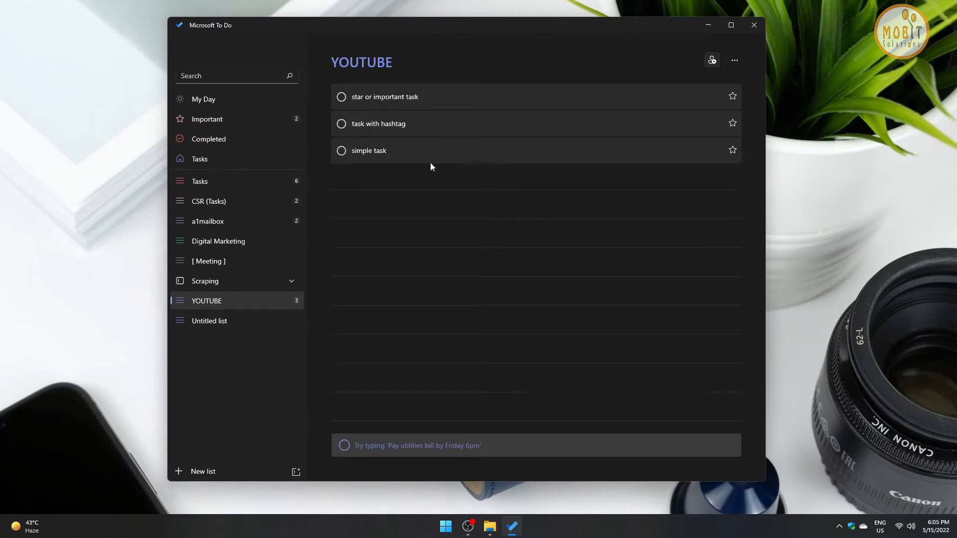
Add two steps, "step 1" and "step 2", to the "simple task" entry in the YOUTUBE list
{"action": "left_click", "coordinate": [413, 158]}
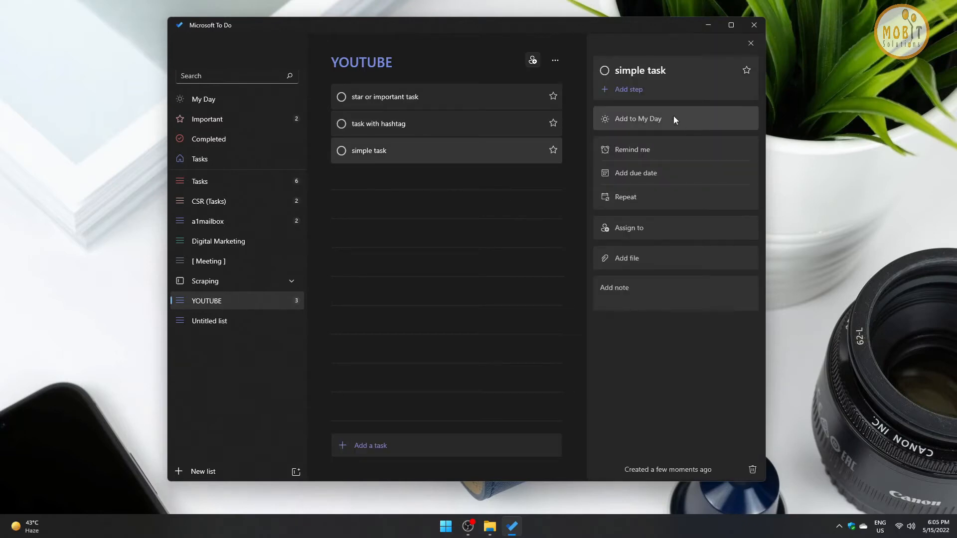
{"action": "left_click", "coordinate": [641, 90]}
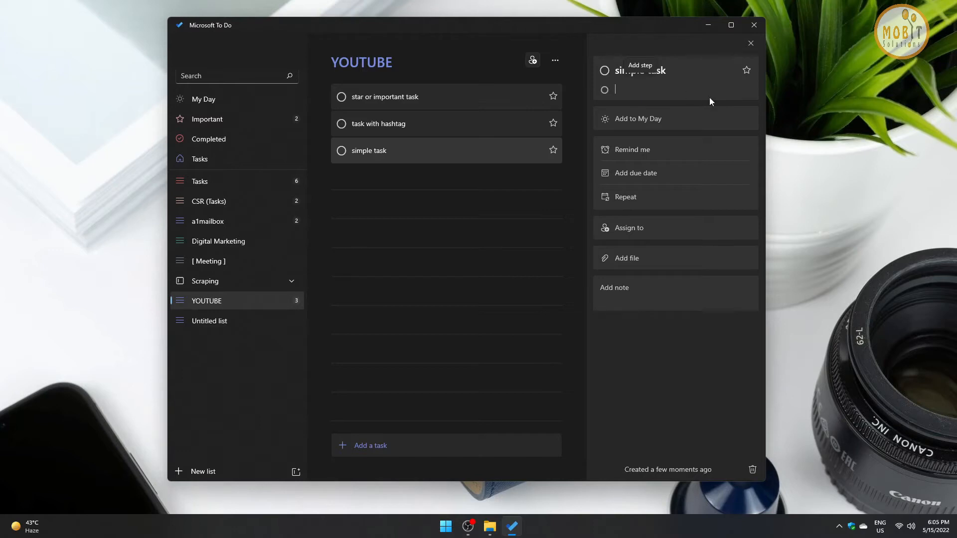
{"action": "type", "text": "step 1"}
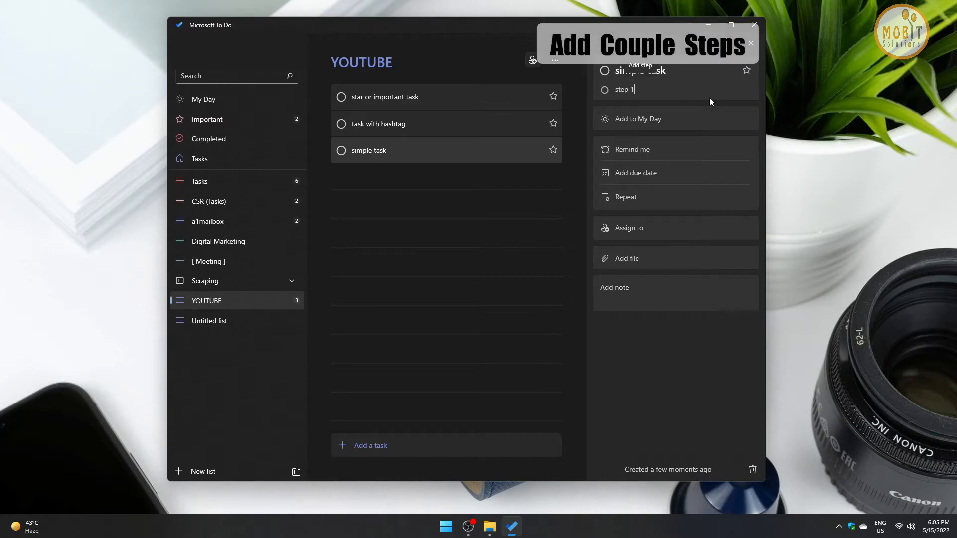
{"action": "key", "text": "Return"}
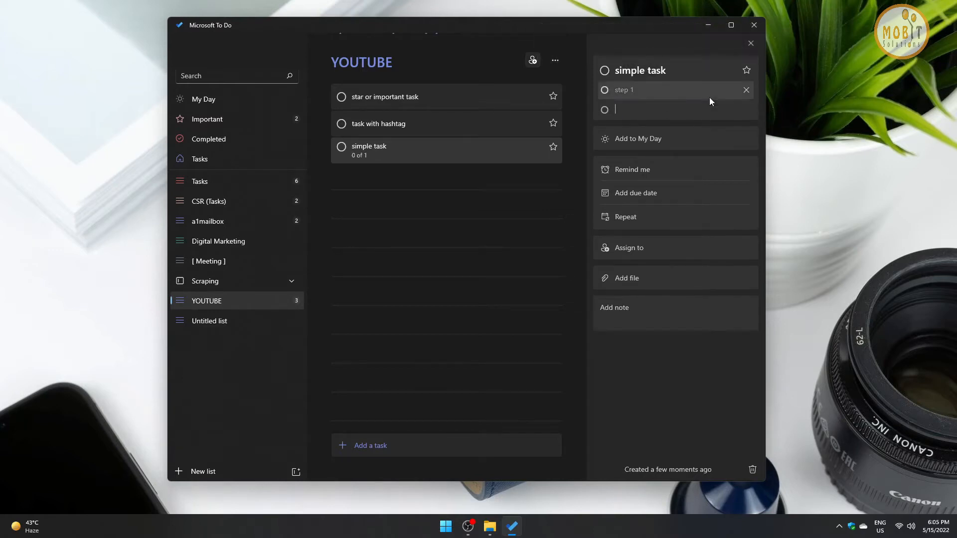
{"action": "type", "text": "step 2"}
{"action": "key", "text": "Return"}
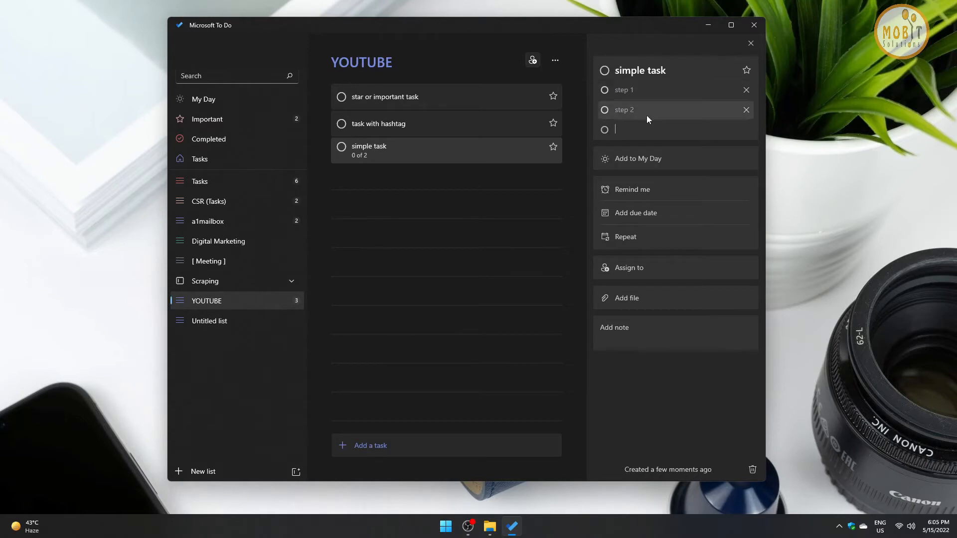
Add the "simple task" entry to My Day and remove it from there again
{"action": "left_click", "coordinate": [645, 157]}
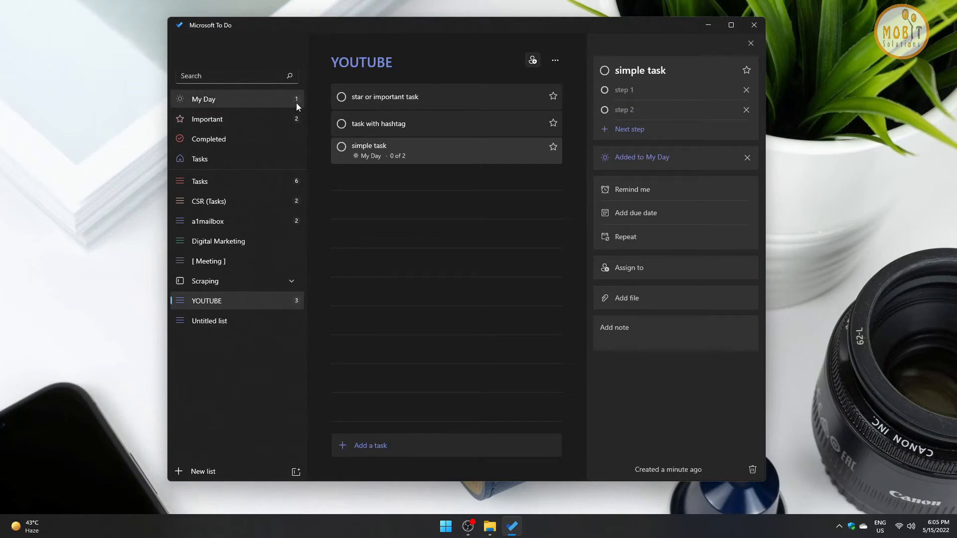
{"action": "left_click", "coordinate": [748, 157]}
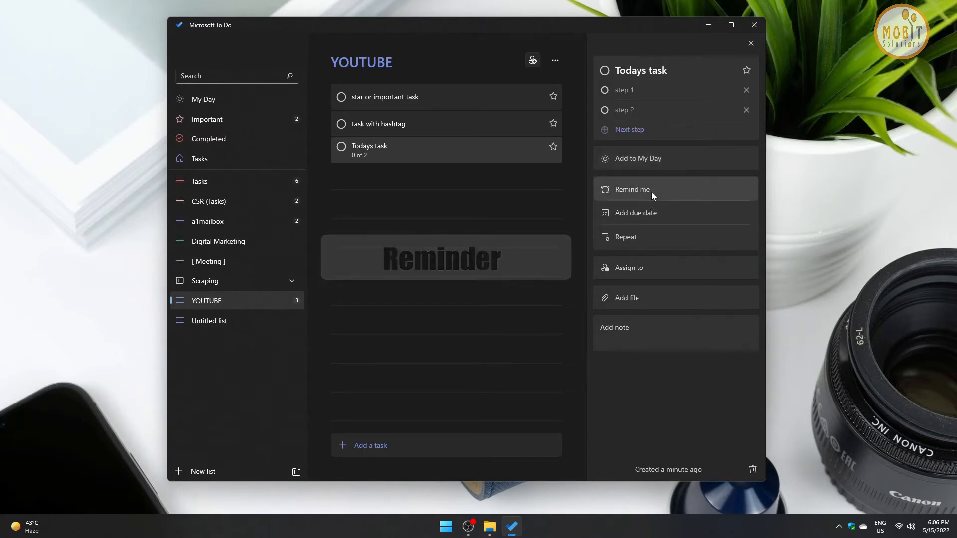
Examine the custom date choices for the task's reminder and due date, leaving both without saving
{"action": "left_click", "coordinate": [651, 193]}
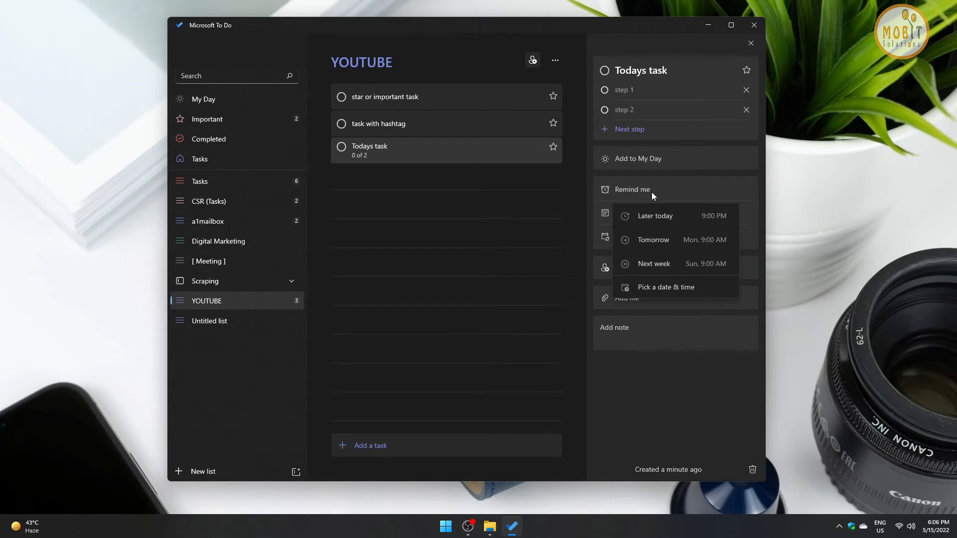
{"action": "left_click", "coordinate": [695, 288]}
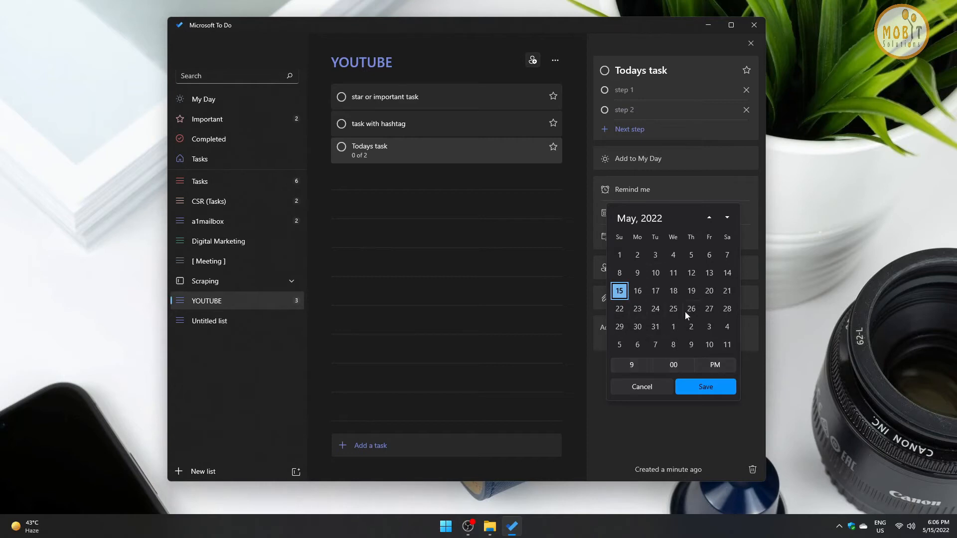
{"action": "left_click", "coordinate": [640, 388]}
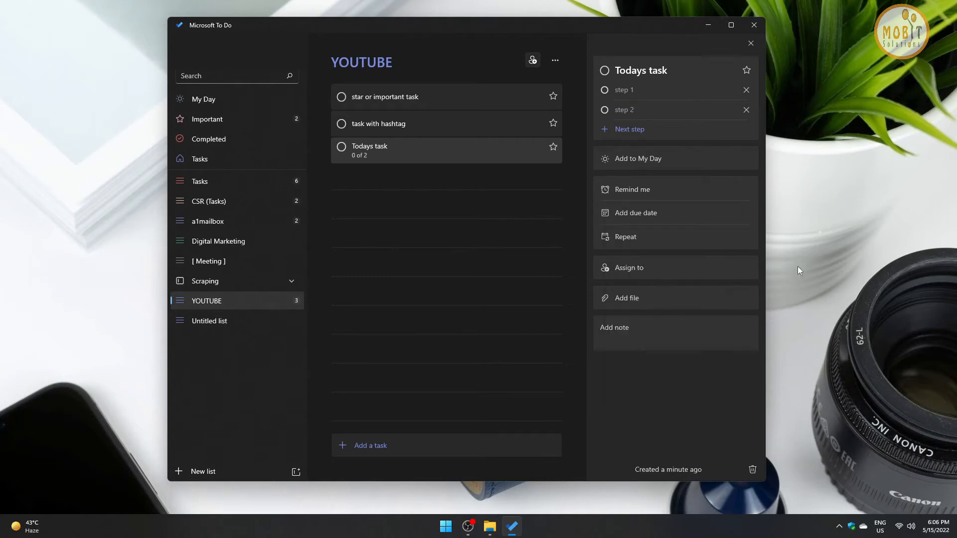
{"action": "left_click", "coordinate": [650, 215]}
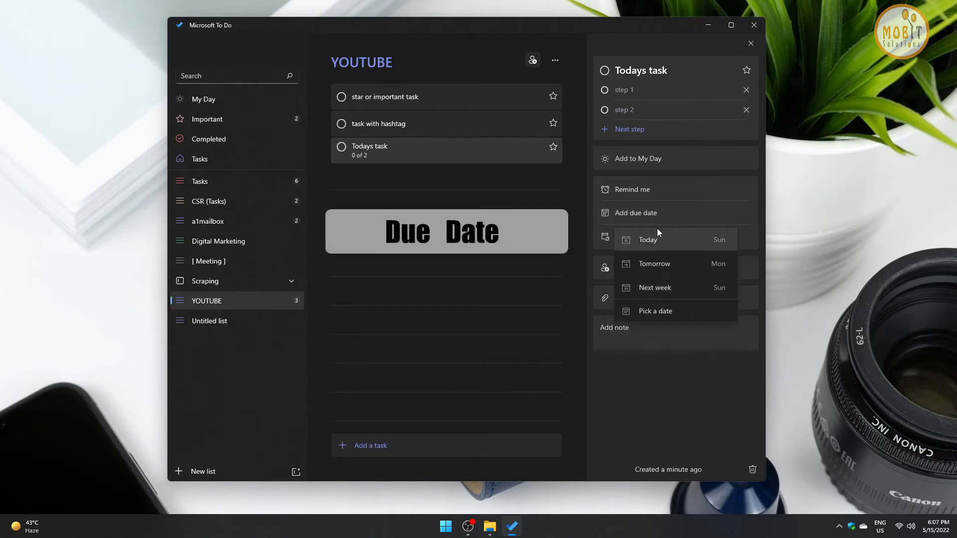
{"action": "left_click", "coordinate": [671, 311]}
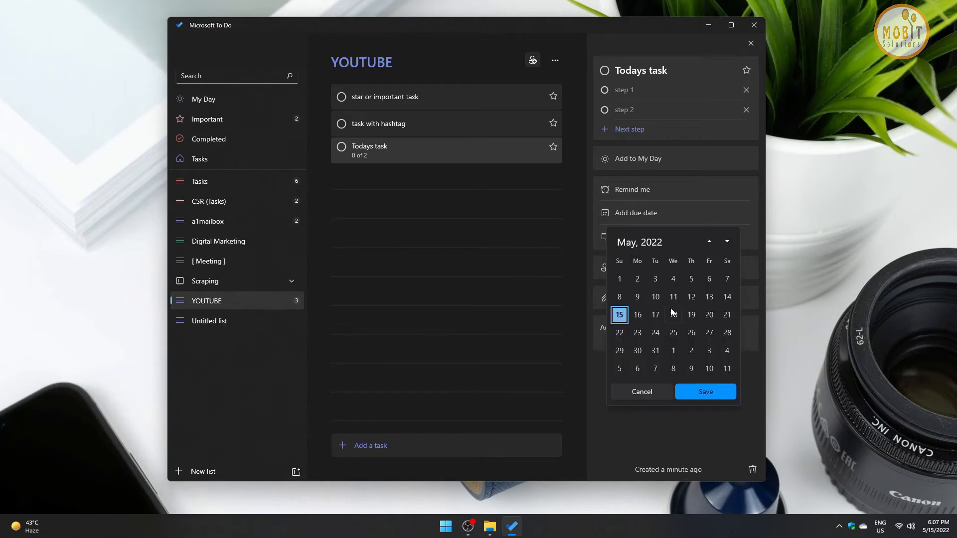
{"action": "left_click", "coordinate": [651, 392]}
Try a custom repeat in weeks for the task, check the other interval units, and cancel the repeat settings
{"action": "left_click", "coordinate": [659, 237]}
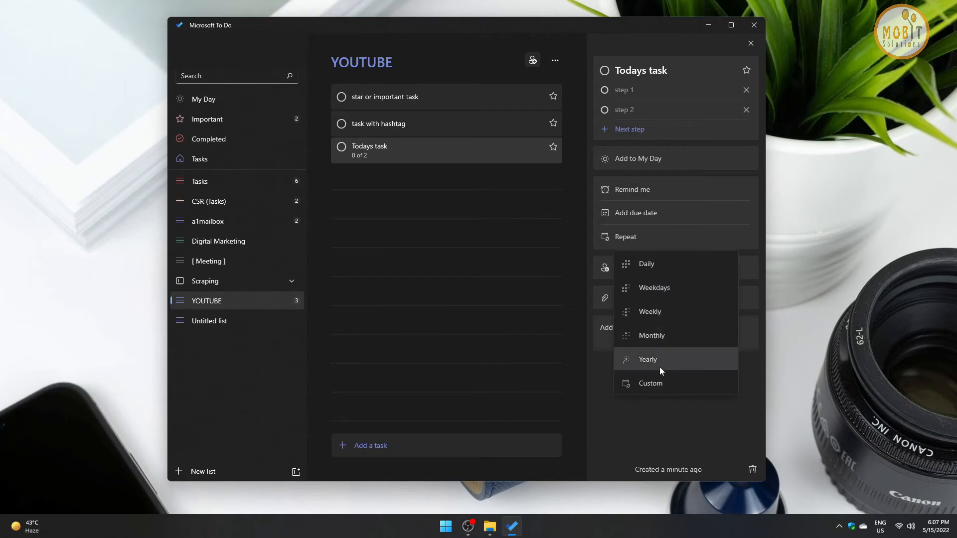
{"action": "left_click", "coordinate": [657, 383]}
{"action": "left_click", "coordinate": [648, 258]}
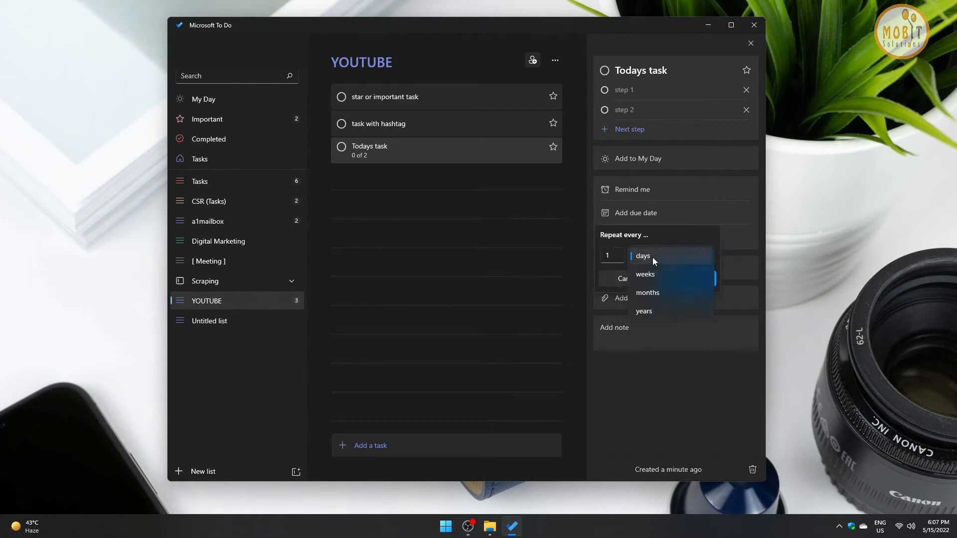
{"action": "left_click", "coordinate": [652, 276]}
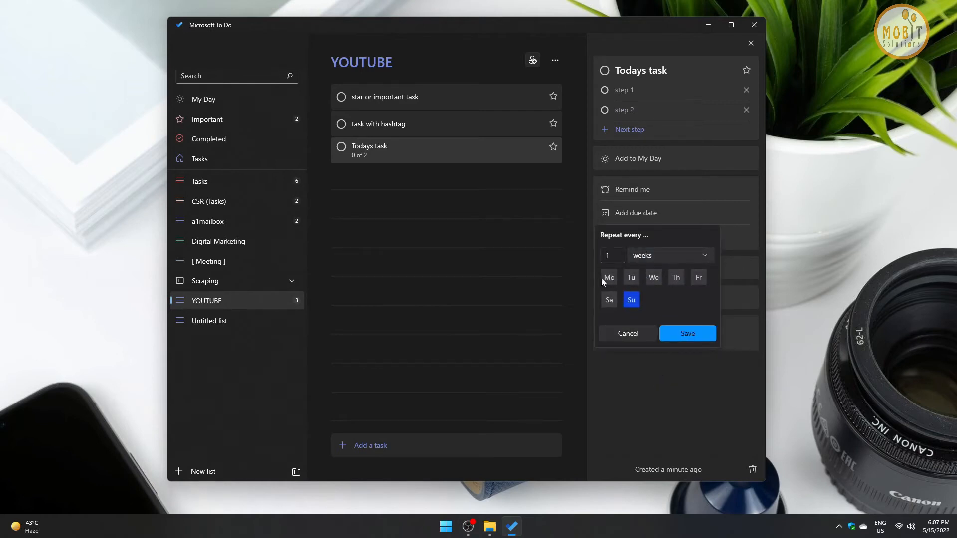
{"action": "left_click", "coordinate": [684, 254]}
{"action": "left_click", "coordinate": [646, 314]}
{"action": "left_click", "coordinate": [633, 335]}
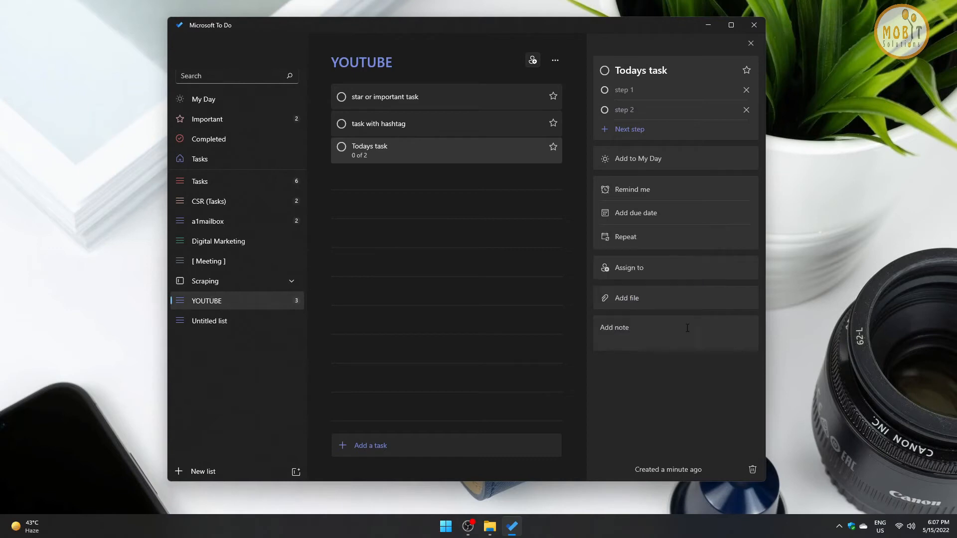
Examine the assignment invitation and the file attachment dialog for the "Todays task" entry, leaving both without adding anything
{"action": "left_click", "coordinate": [643, 274]}
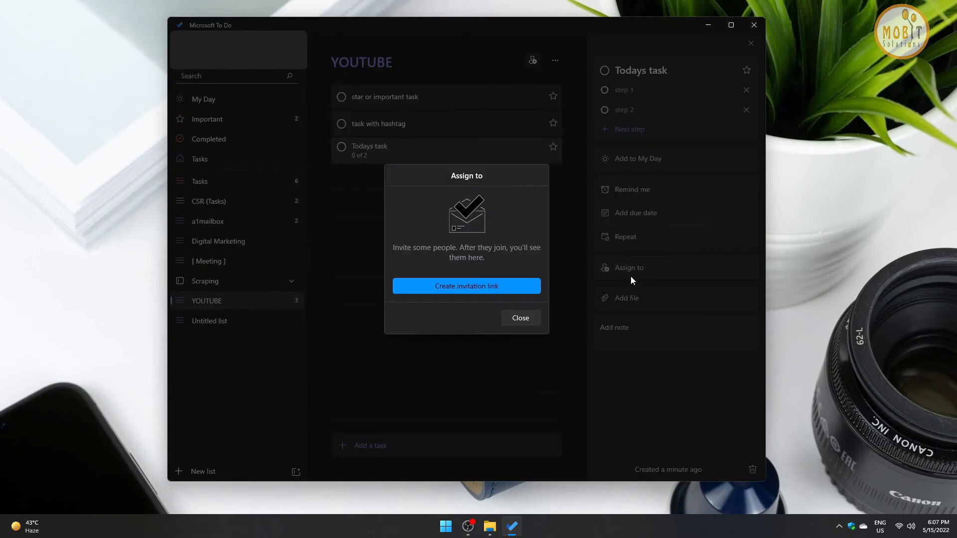
{"action": "left_click", "coordinate": [518, 318]}
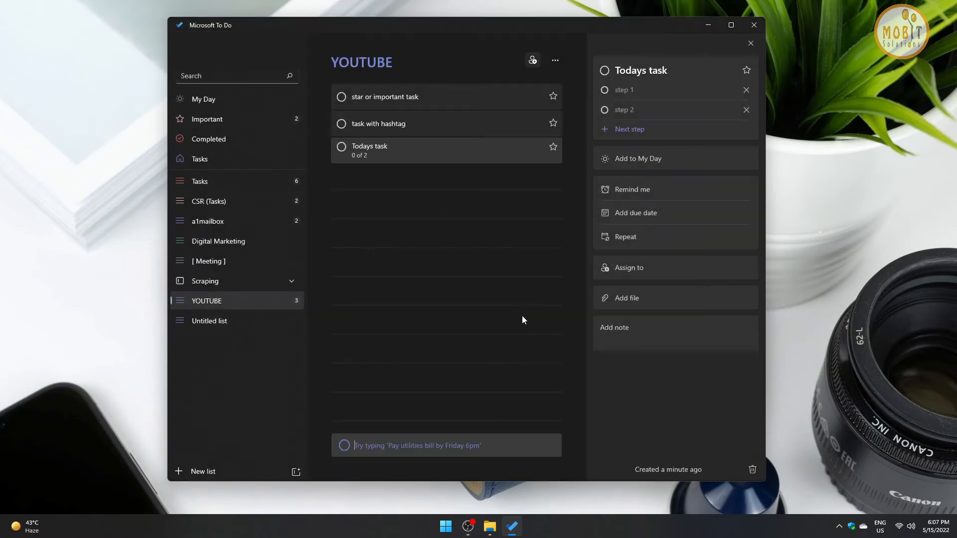
{"action": "left_click", "coordinate": [635, 297]}
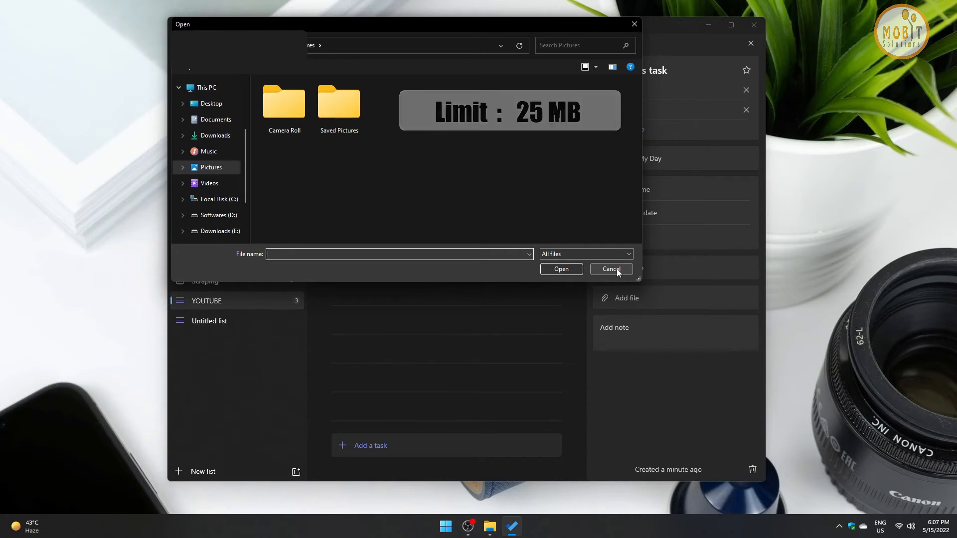
{"action": "left_click", "coordinate": [617, 269]}
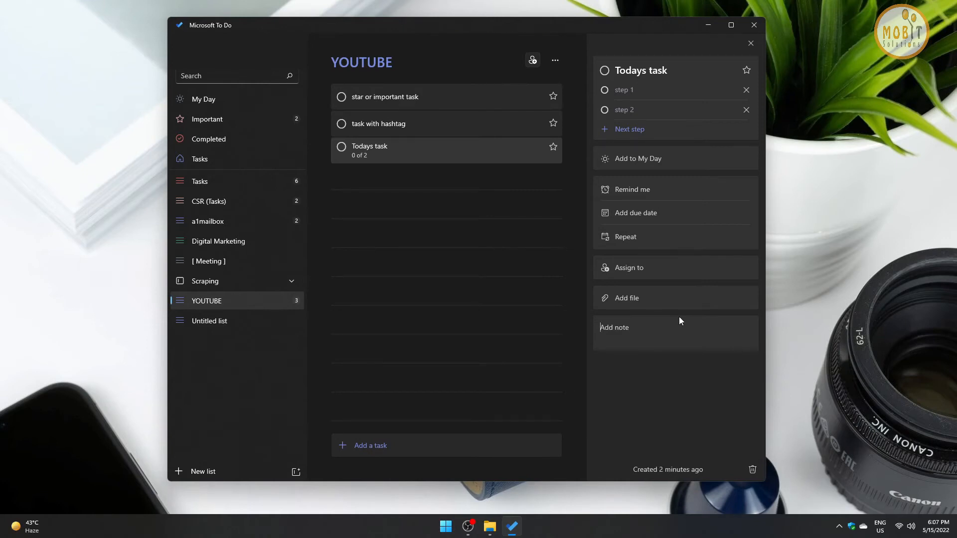
Write a trial note on "Todays task" with the lines "Meeting at 4pm" and "Meeting at 6am", and clear the whole note
{"action": "type", "text": "Meeting at 4pm"}
{"action": "key", "text": "Return"}
{"action": "type", "text": "Meeting at 6am"}
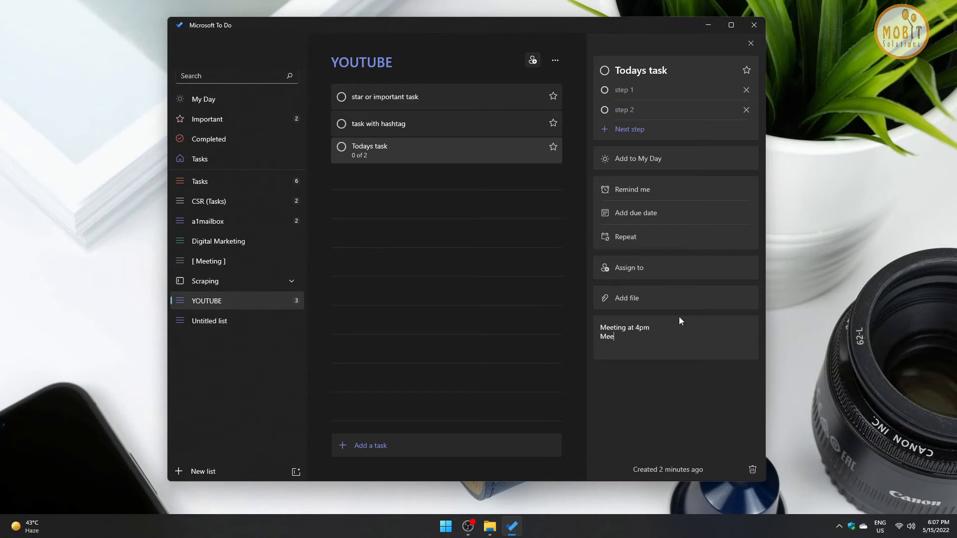
{"action": "key", "text": "Return"}
{"action": "key", "text": "Return"}
{"action": "key", "text": "Return"}
{"action": "type", "text": "abv"}
{"action": "key", "text": "BackSpace"}
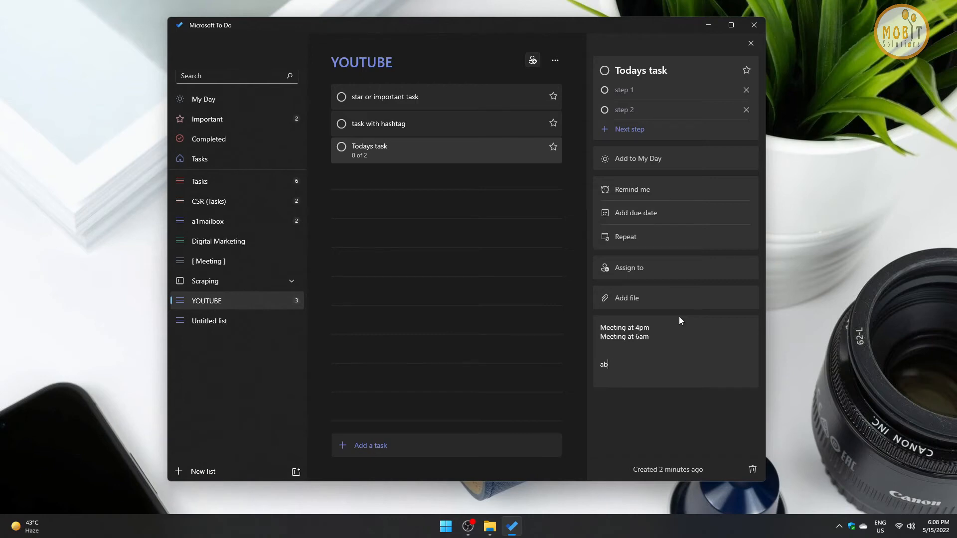
{"action": "key", "text": "ctrl+a"}
{"action": "key", "text": "BackSpace"}
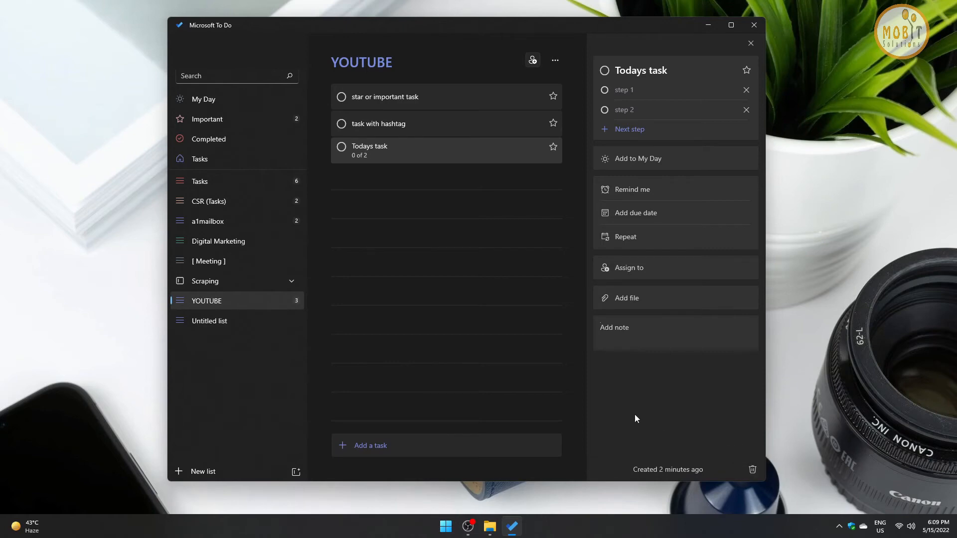
Start deleting "Todays task" and cancel at the confirmation
{"action": "left_click", "coordinate": [751, 469]}
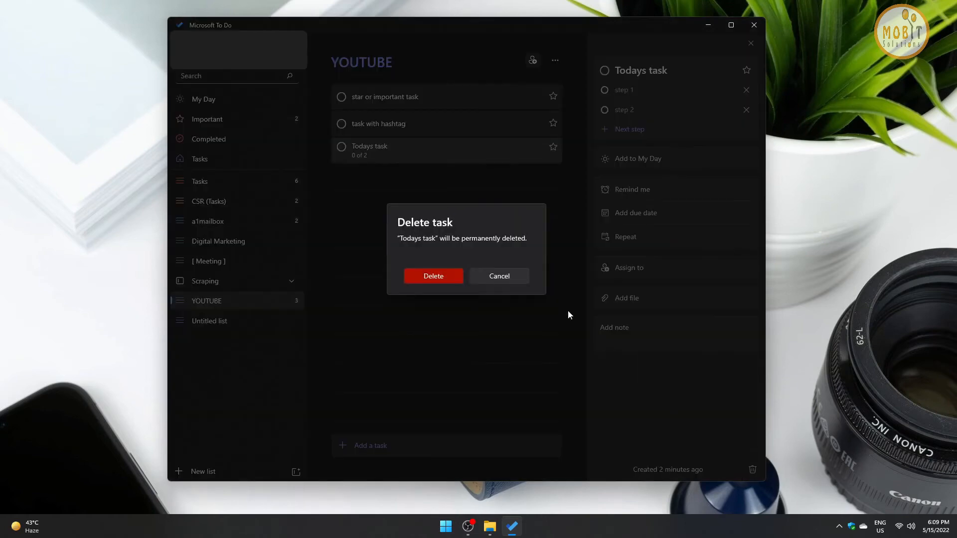
{"action": "left_click", "coordinate": [499, 277]}
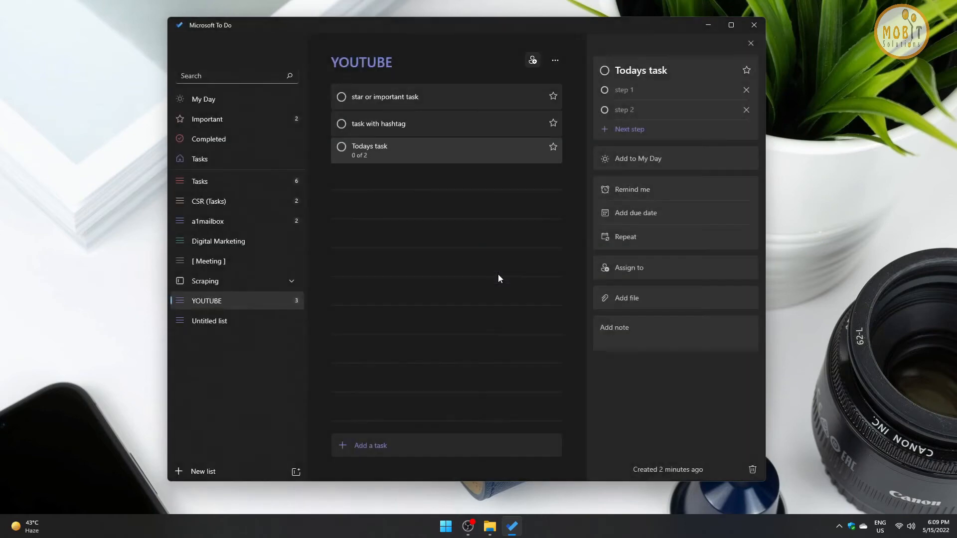
Mark both "step 1" and "step 2" of "Todays task" as complete
{"action": "left_click", "coordinate": [605, 90]}
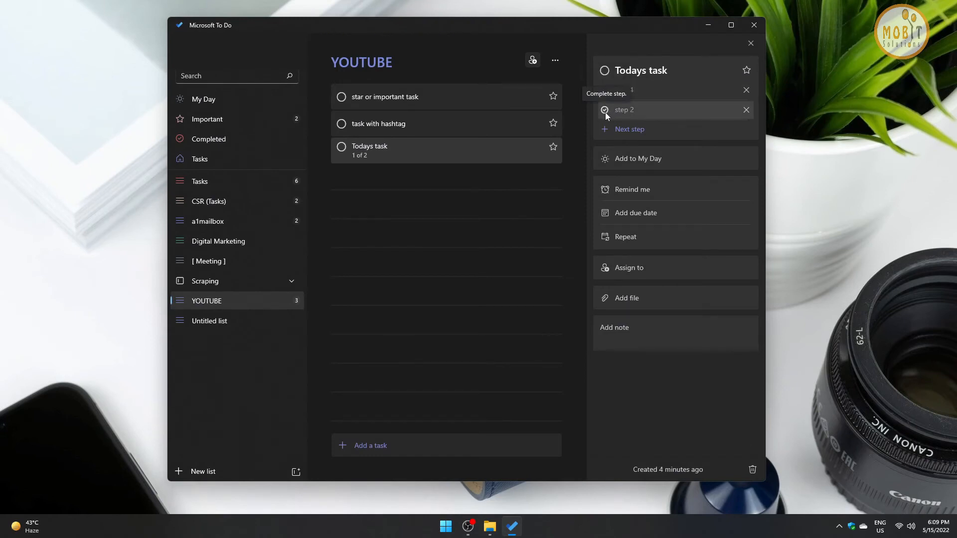
{"action": "left_click", "coordinate": [605, 110]}
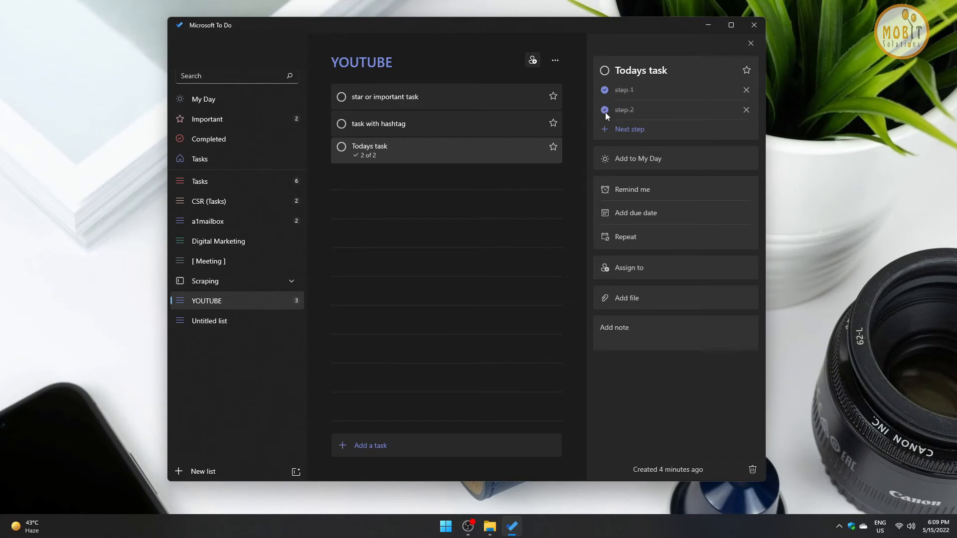
{"action": "left_click", "coordinate": [603, 113]}
{"action": "left_click", "coordinate": [606, 112]}
Add a step named "approved" to "Todays task" and move it above "step 1"
{"action": "left_click", "coordinate": [632, 135]}
{"action": "type", "text": "approval"}
{"action": "key", "text": "BackSpace"}
{"action": "key", "text": "BackSpace"}
{"action": "type", "text": "ed"}
{"action": "key", "text": "Return"}
{"action": "left_click_drag", "start_coordinate": [632, 134], "coordinate": [602, 93]}
Mark the "approved" step and the whole "Todays task" entry as complete, view the Completed list and return to YOUTUBE
{"action": "left_click", "coordinate": [604, 91]}
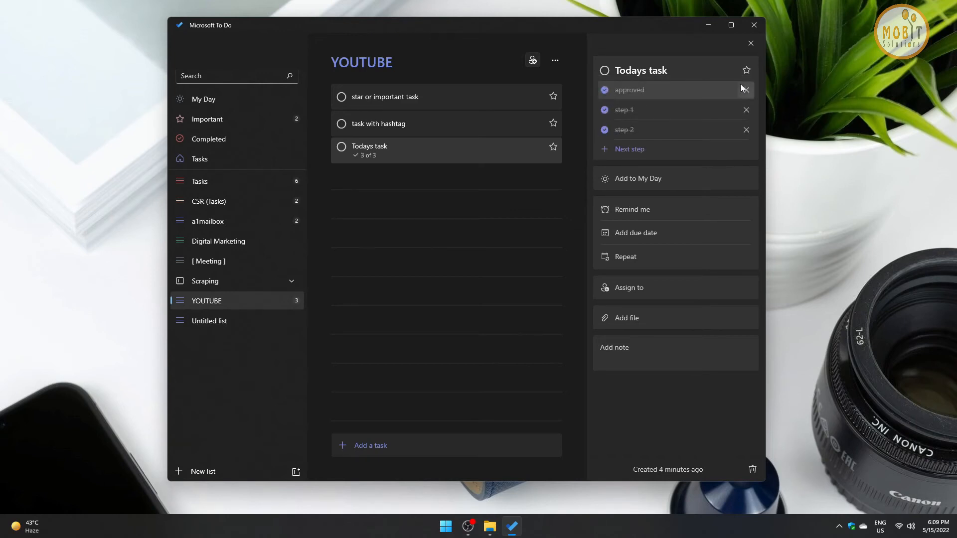
{"action": "left_click", "coordinate": [604, 71]}
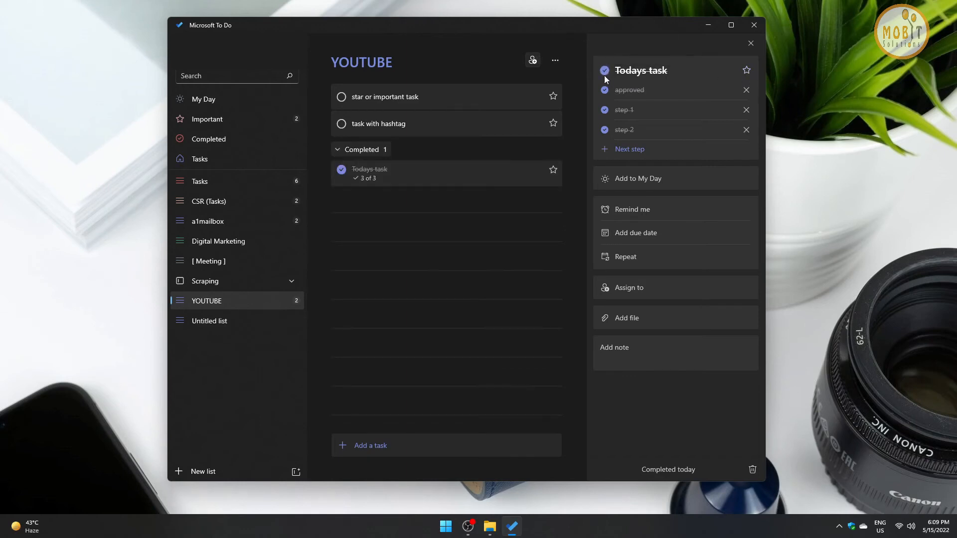
{"action": "left_click", "coordinate": [221, 140]}
{"action": "left_click", "coordinate": [241, 301]}
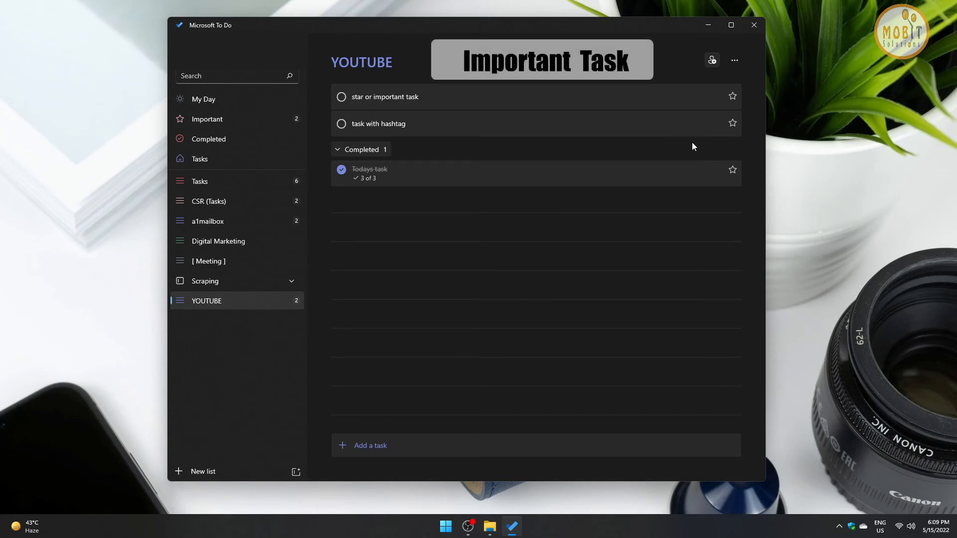
Mark "star or important task" as important and view it in the Important list
{"action": "left_click", "coordinate": [589, 100]}
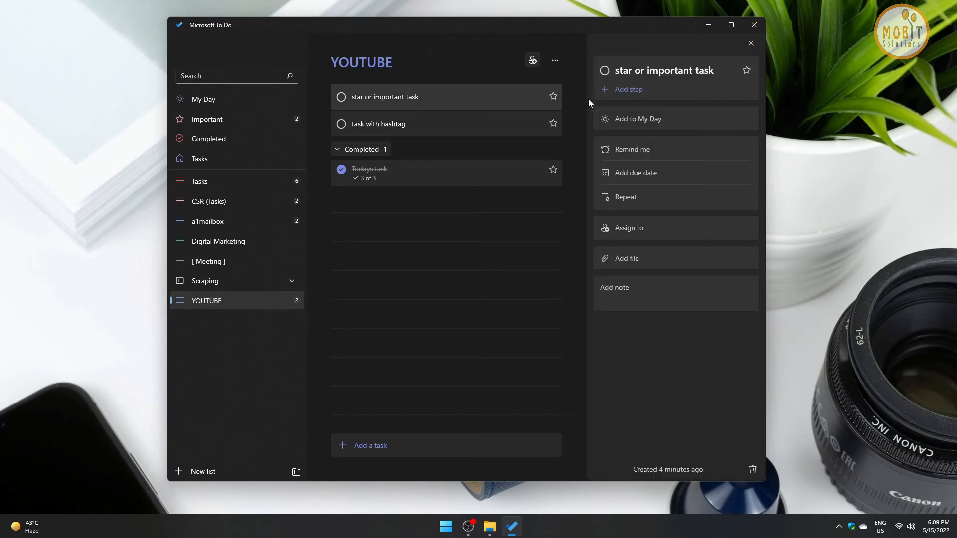
{"action": "left_click", "coordinate": [746, 71]}
{"action": "left_click", "coordinate": [281, 121]}
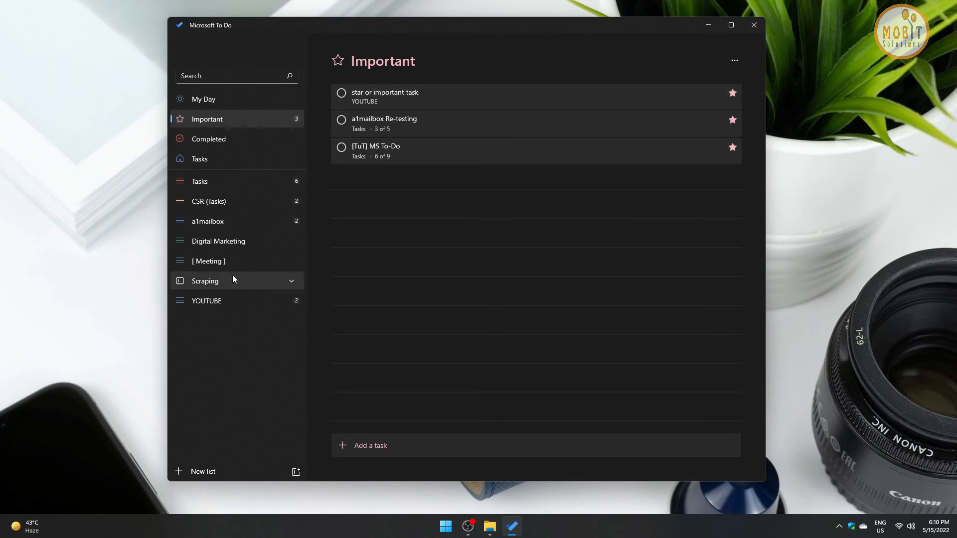
Return to the YOUTUBE list, check the options for "star or important task" and mark the task as complete
{"action": "left_click", "coordinate": [233, 295]}
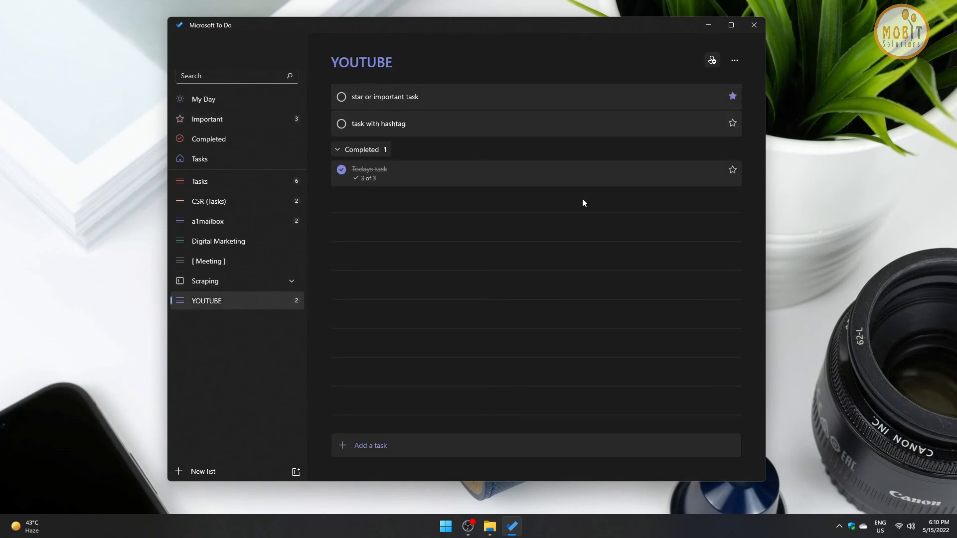
{"action": "right_click", "coordinate": [611, 97]}
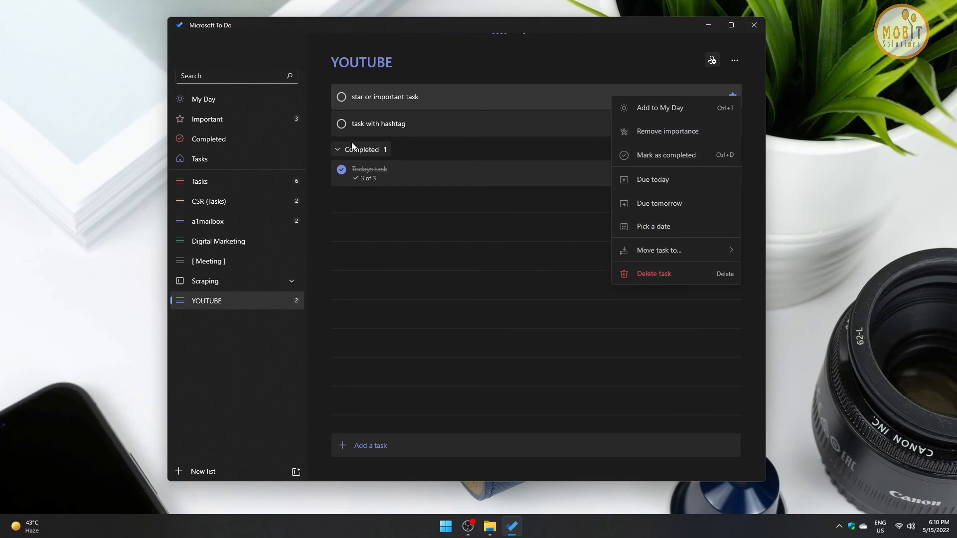
{"action": "left_click", "coordinate": [342, 97]}
{"action": "left_click", "coordinate": [341, 96]}
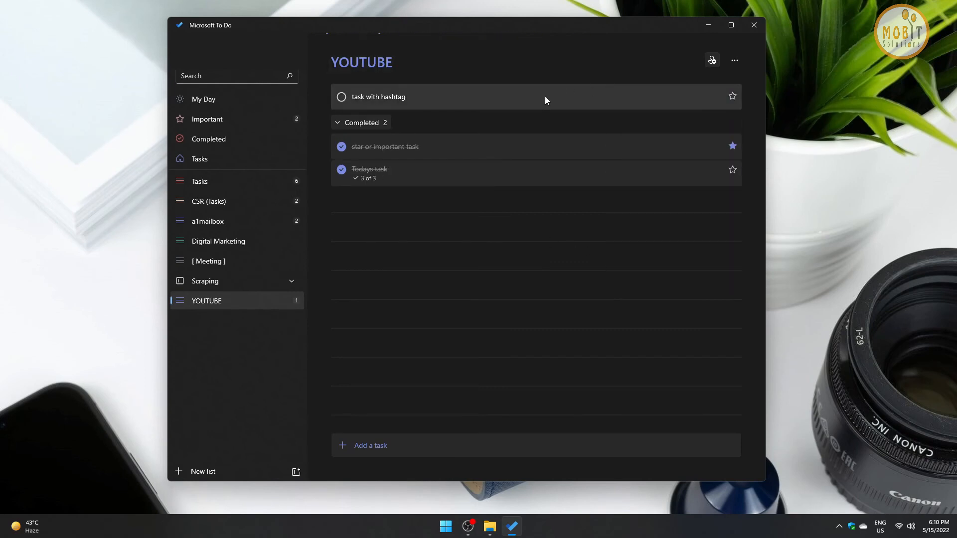
Rename the "task with hashtag" entry to "task with #hashtag" so the last word becomes a tag
{"action": "left_click", "coordinate": [538, 99]}
{"action": "left_click", "coordinate": [670, 88]}
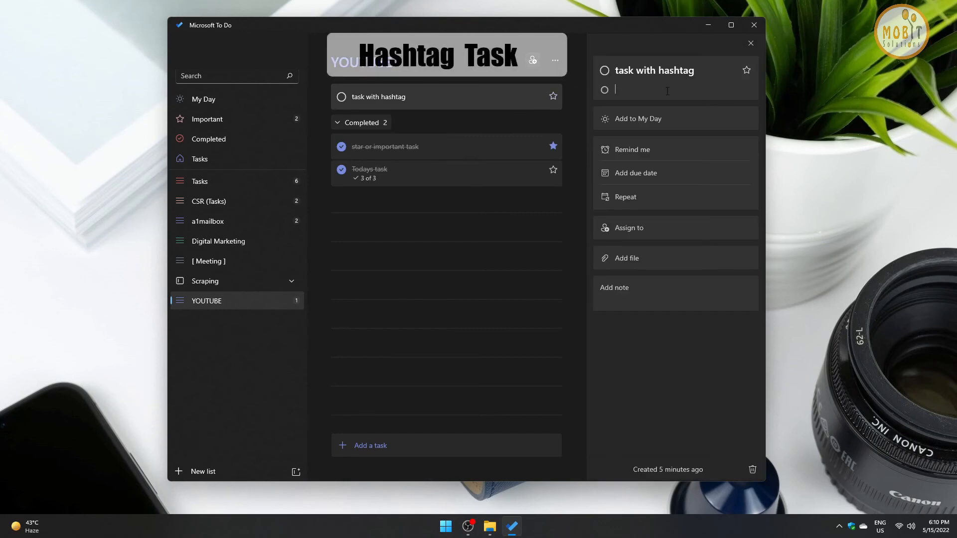
{"action": "left_click", "coordinate": [659, 70]}
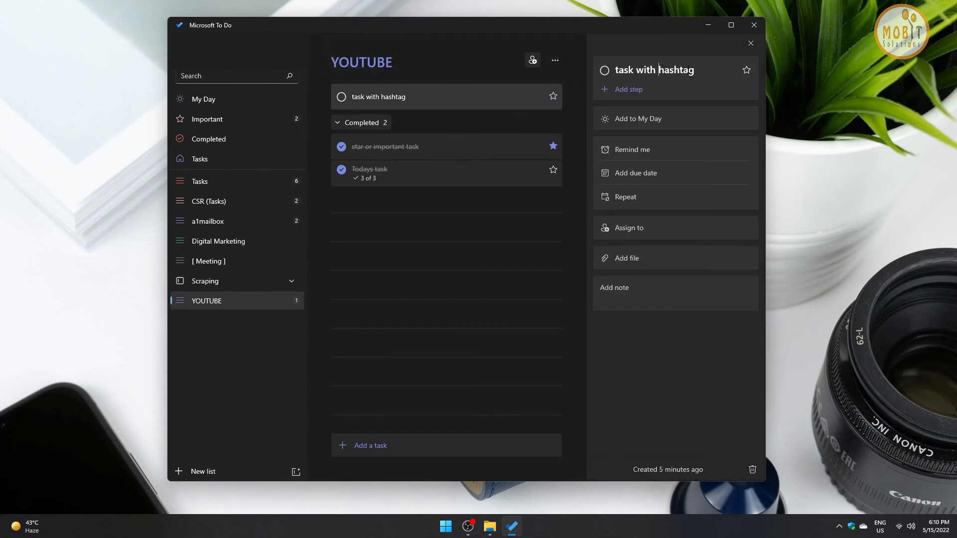
{"action": "type", "text": "#"}
Add a step named "#step" to the "task with #hashtag" entry and close the task details
{"action": "left_click", "coordinate": [672, 88]}
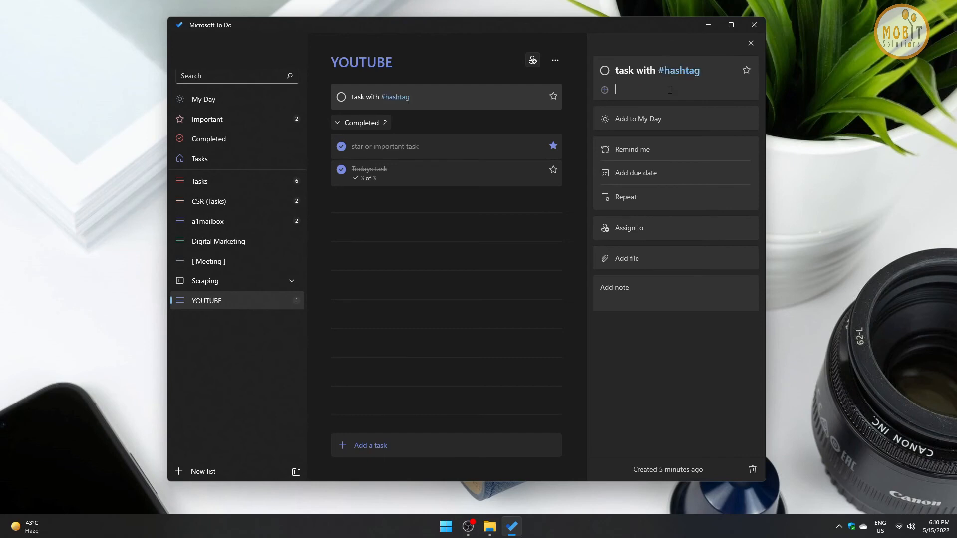
{"action": "type", "text": "#"}
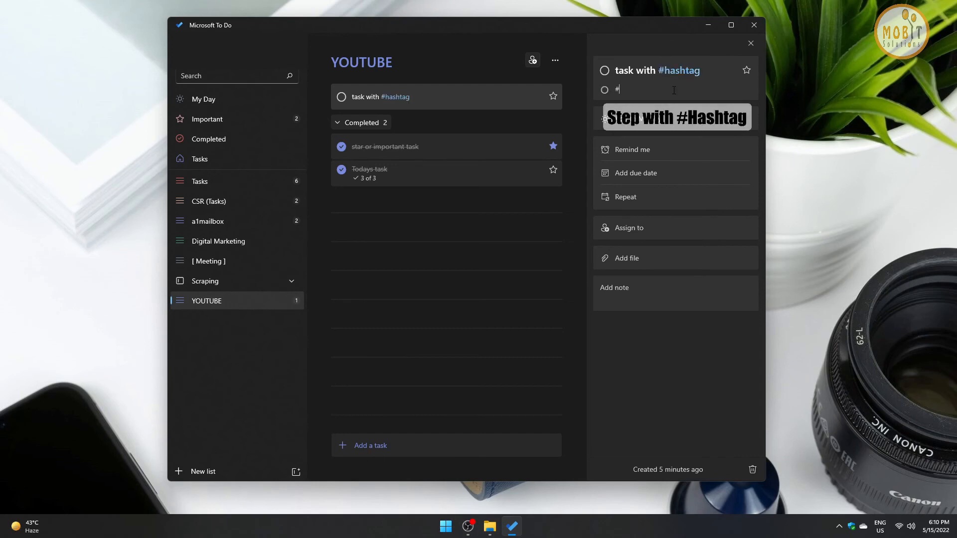
{"action": "type", "text": "step"}
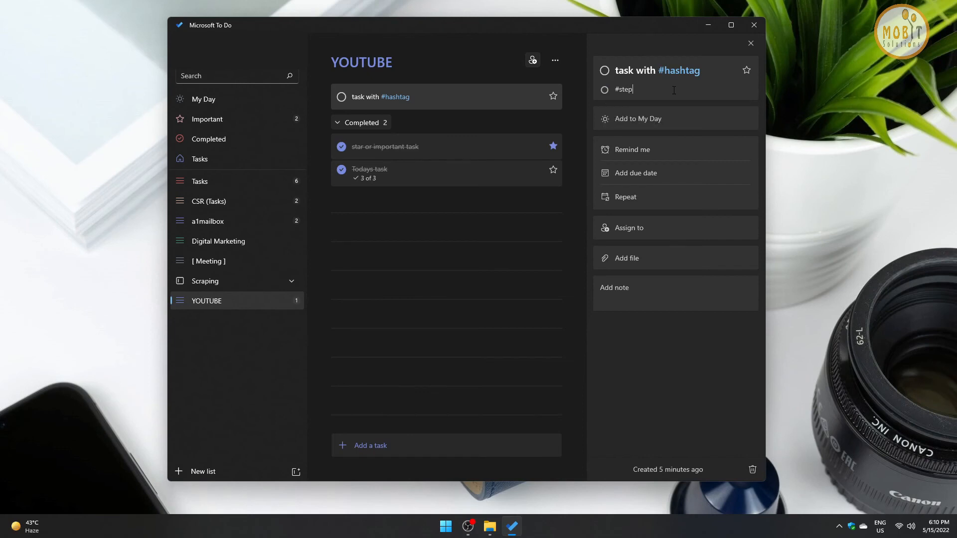
{"action": "key", "text": "Return"}
{"action": "left_click", "coordinate": [502, 256]}
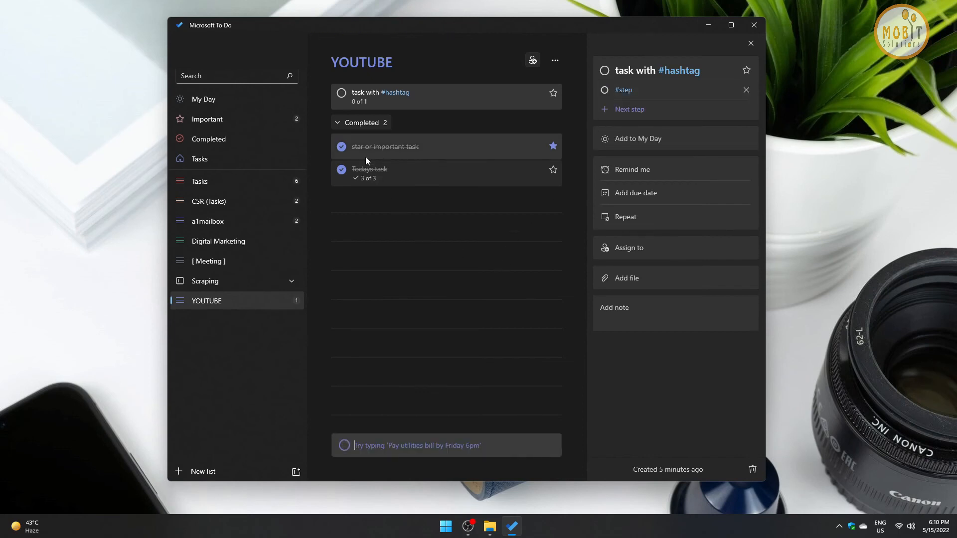
{"action": "left_click", "coordinate": [751, 43]}
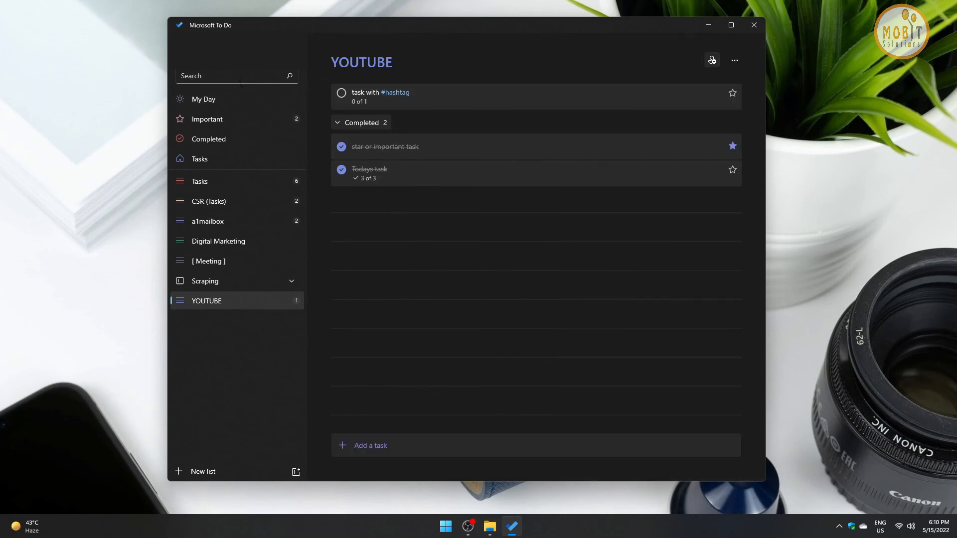
Search all tasks for the tag text "#hash"
{"action": "left_click", "coordinate": [236, 76]}
{"action": "type", "text": "#"}
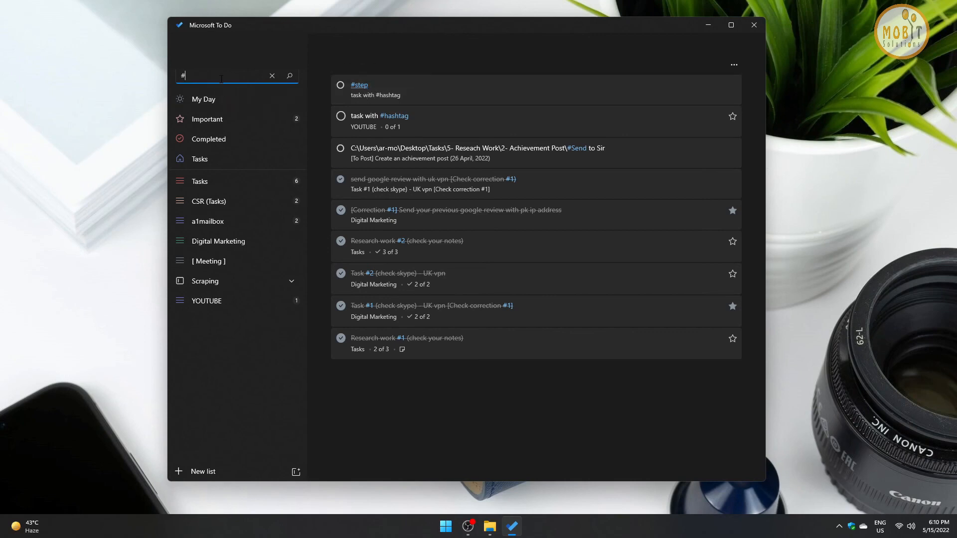
{"action": "type", "text": "hash"}
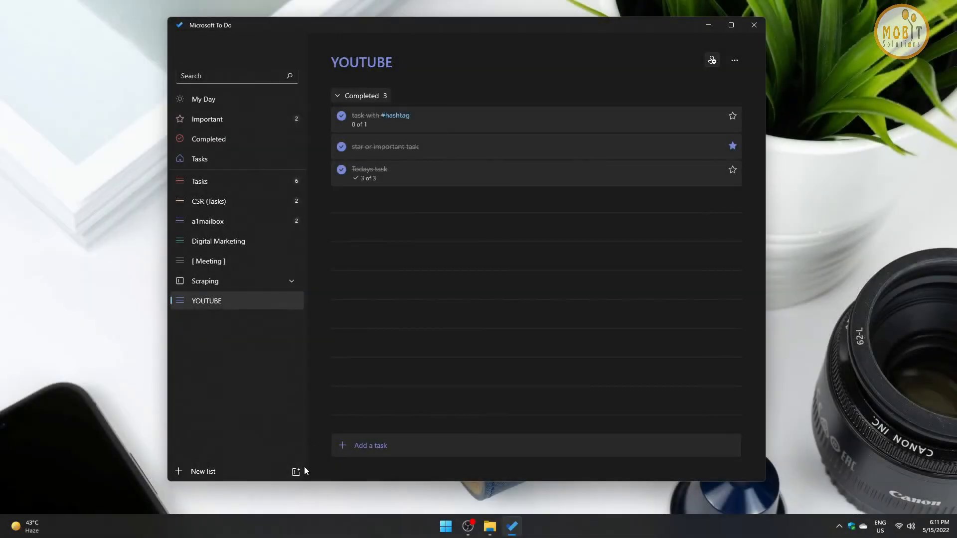
Create a new list group named "YouTube group"
{"action": "left_click", "coordinate": [297, 471]}
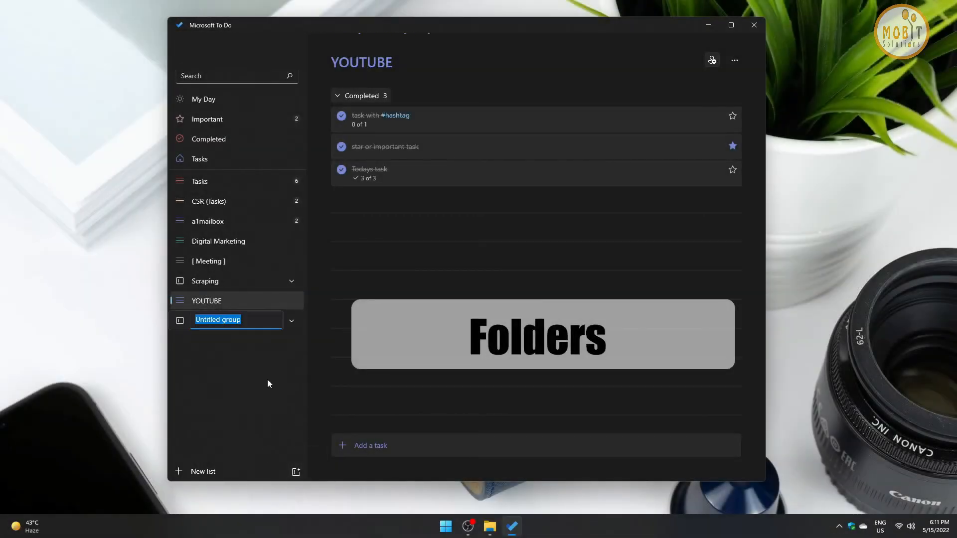
{"action": "type", "text": "Y"}
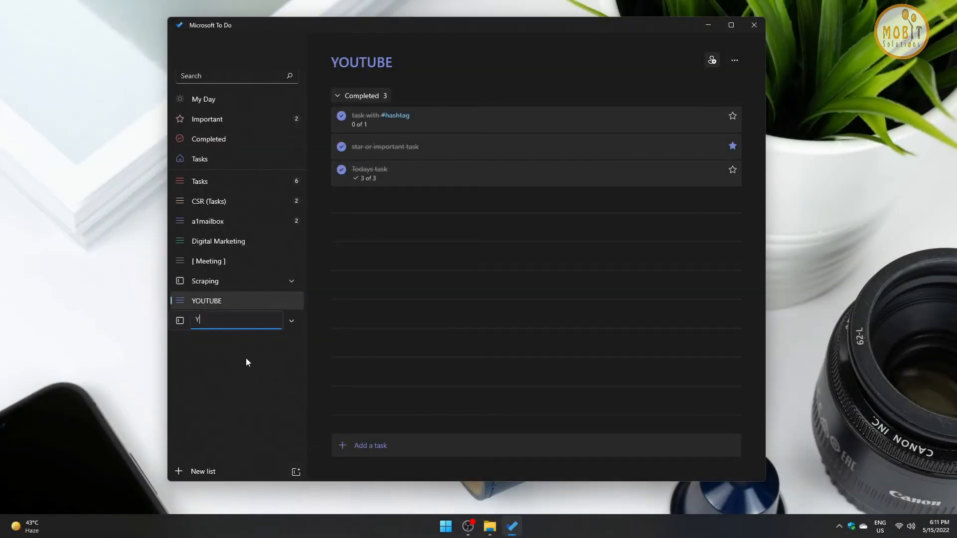
{"action": "type", "text": "outube group"}
{"action": "key", "text": "Return"}
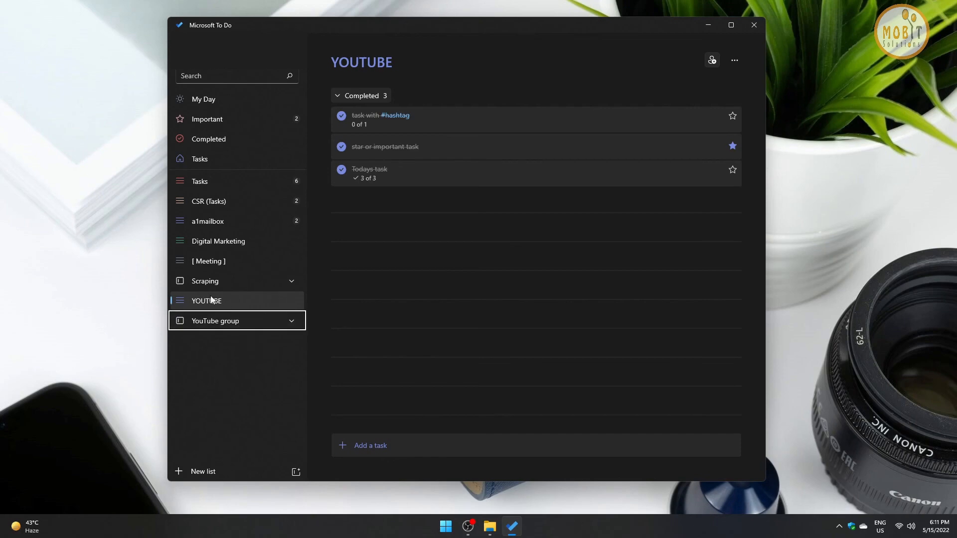
Move the YOUTUBE list into YouTube group, check the group's contents, and minimize the window
{"action": "left_click_drag", "start_coordinate": [212, 300], "coordinate": [228, 318]}
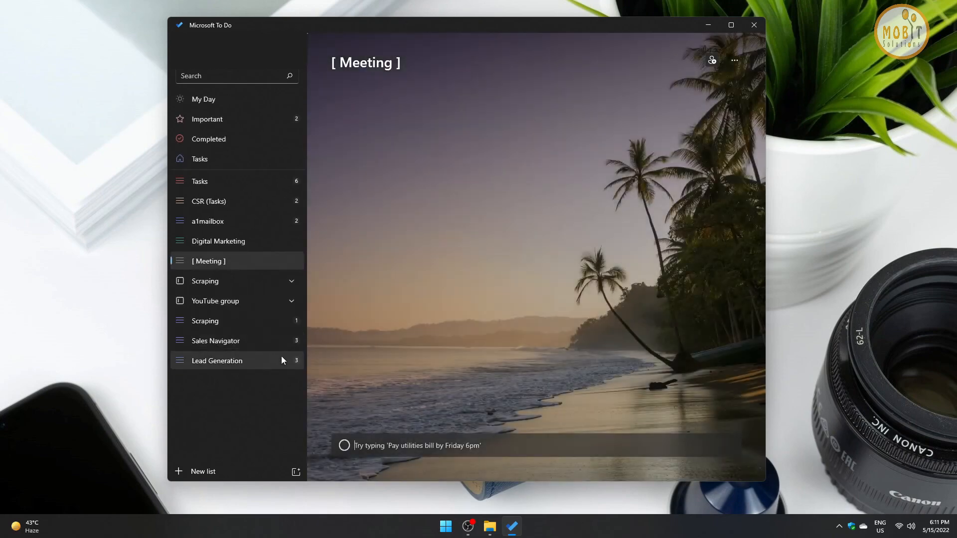
{"action": "left_click", "coordinate": [238, 302]}
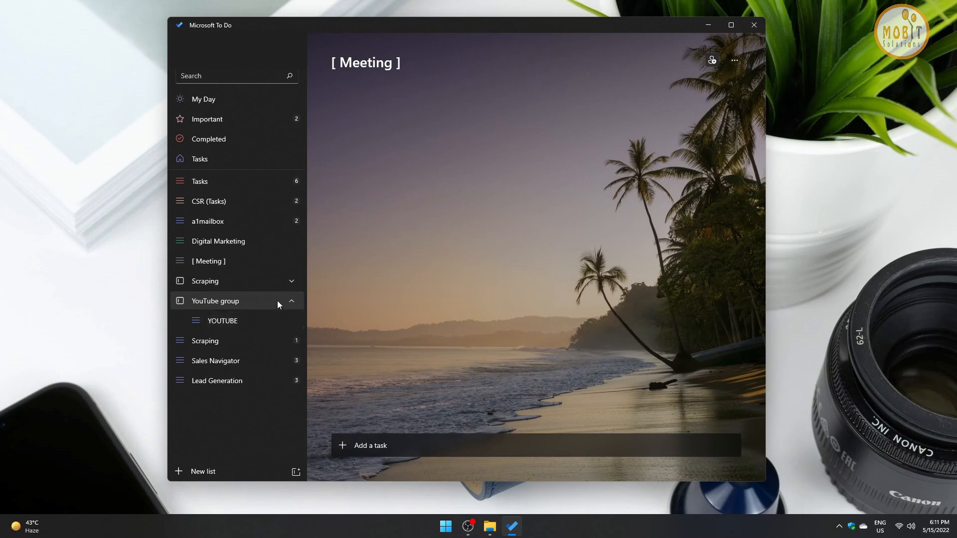
{"action": "left_click", "coordinate": [291, 301]}
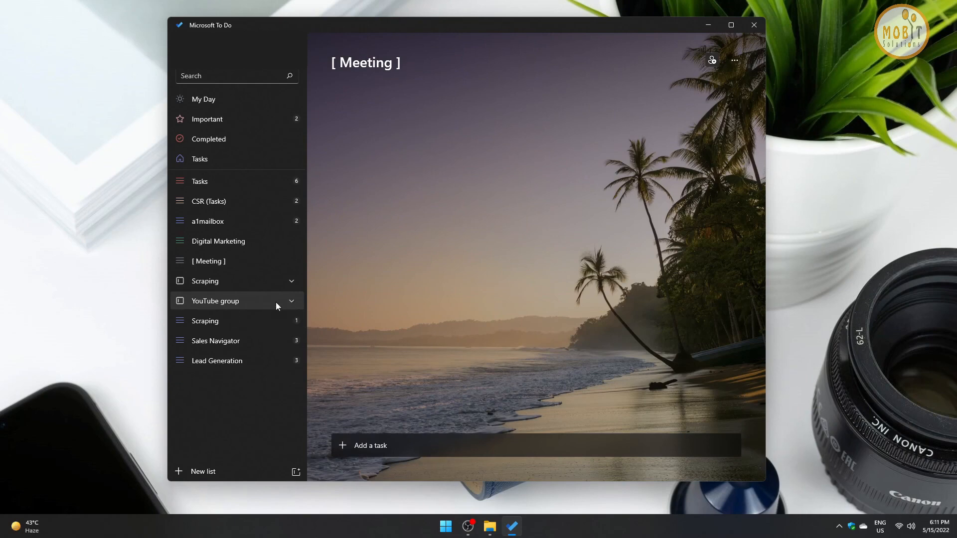
{"action": "left_click", "coordinate": [276, 302]}
{"action": "left_click", "coordinate": [707, 25]}
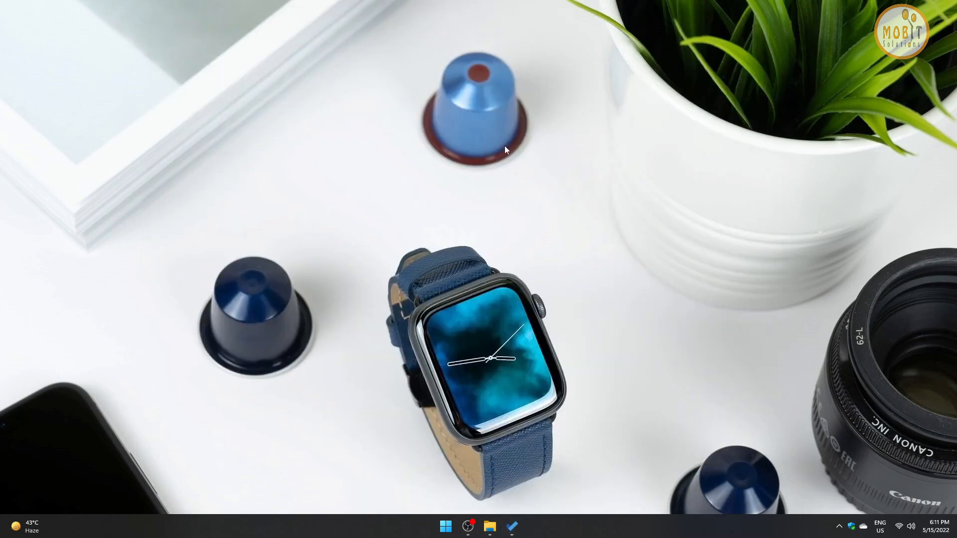